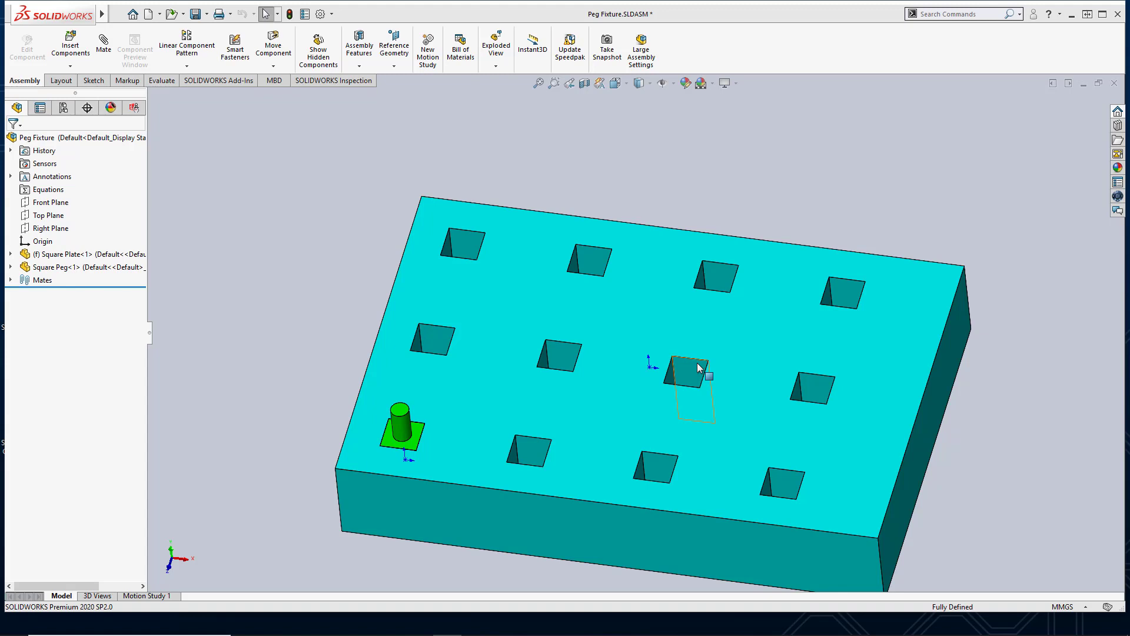
Step: Inspect the peg, expand Mates to reveal Coincident1, Width1 and Width2, and fit the plate in view
click(186, 65)
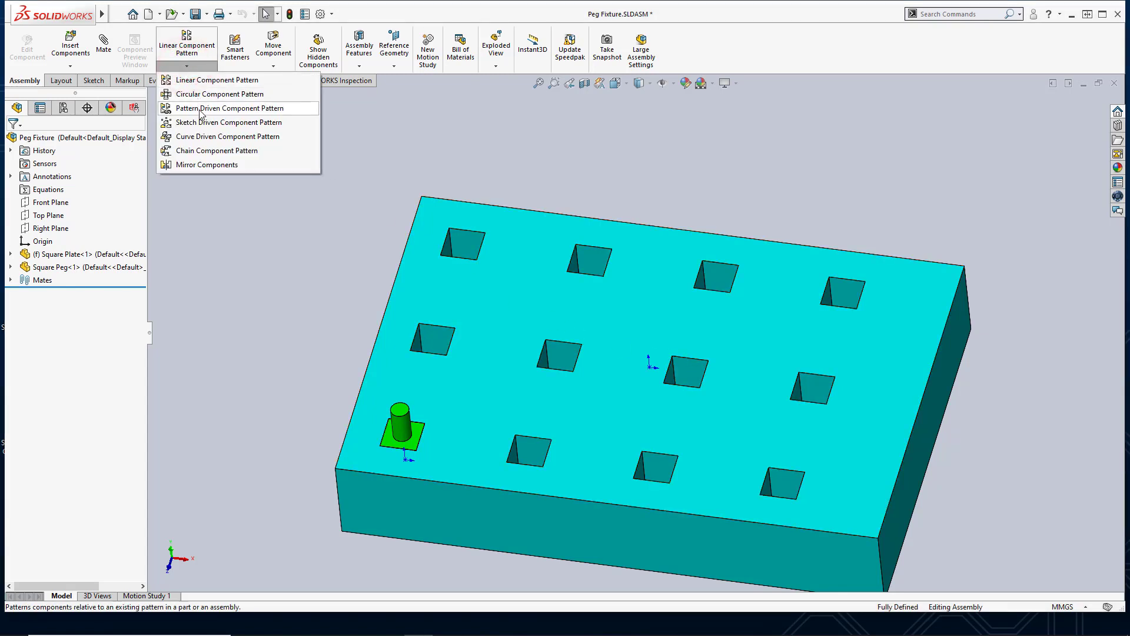
click(503, 162)
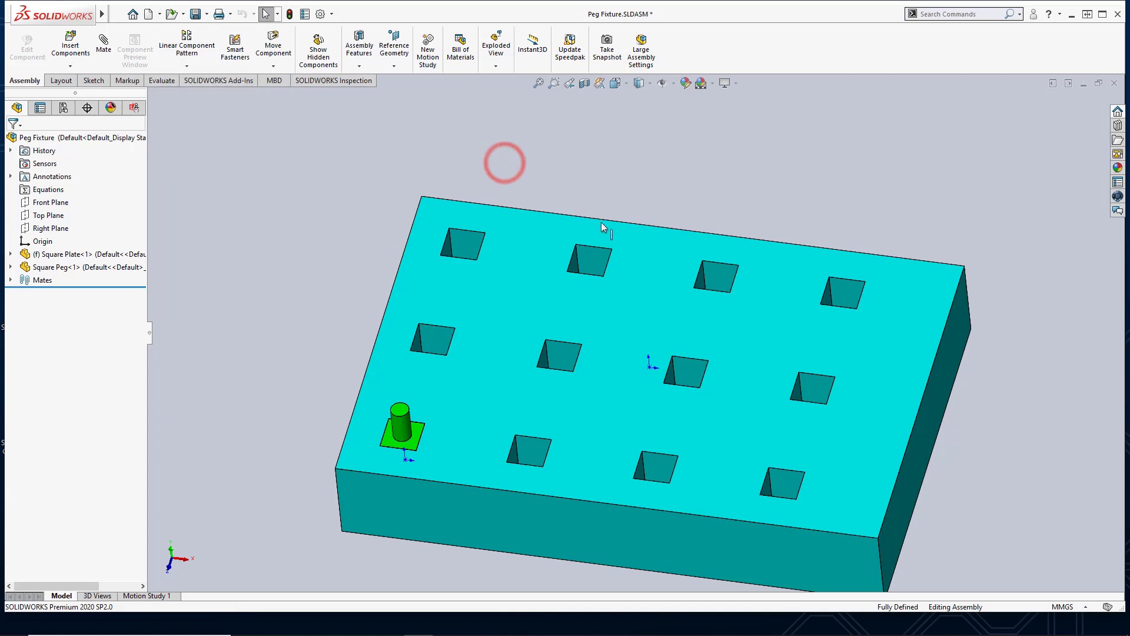
key(f)
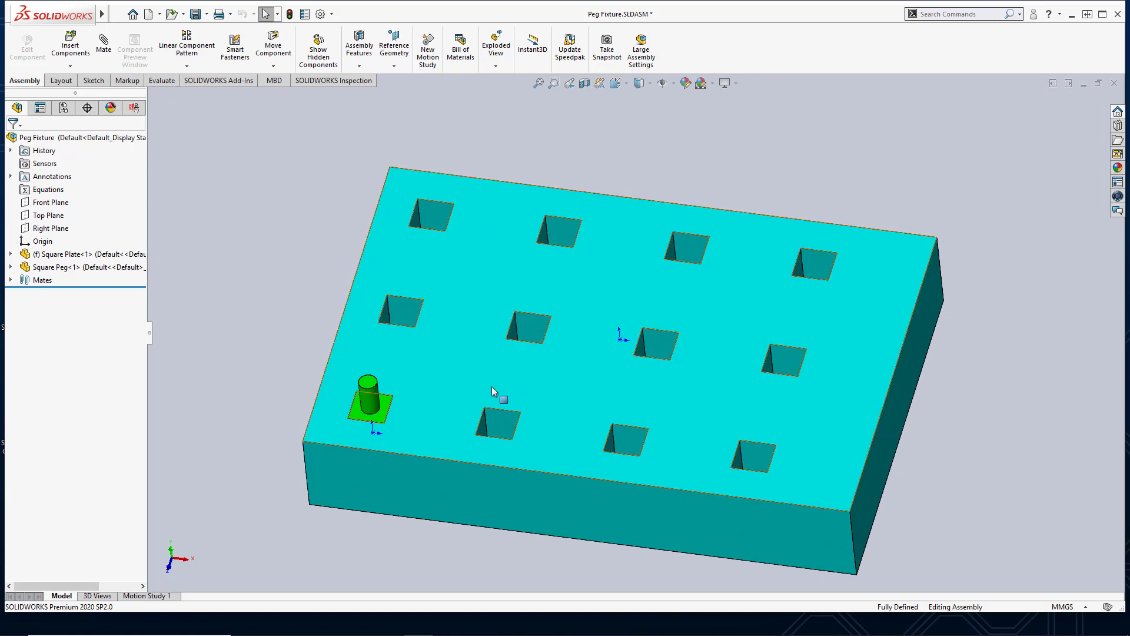
scroll(389, 431, down, 3)
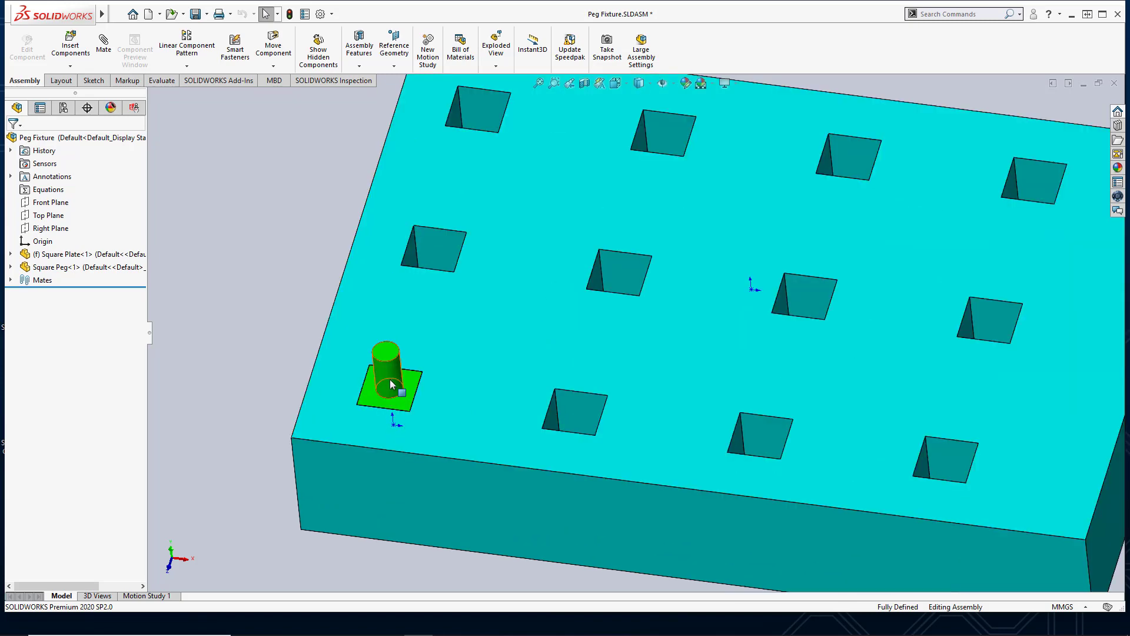
scroll(659, 295, up, 3)
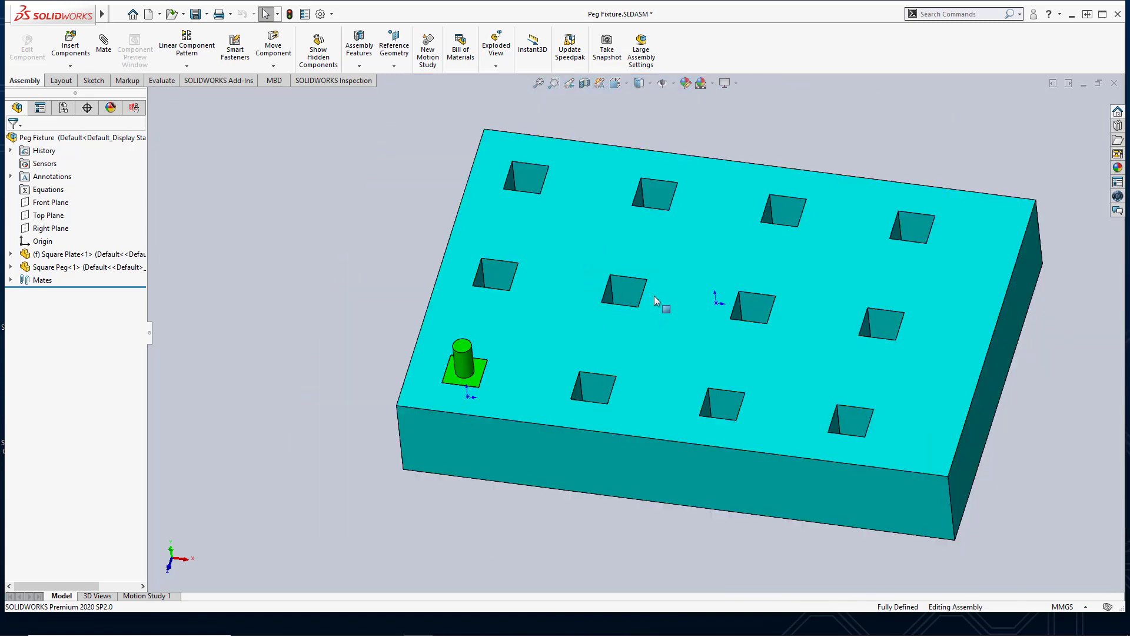
scroll(474, 369, down, 3)
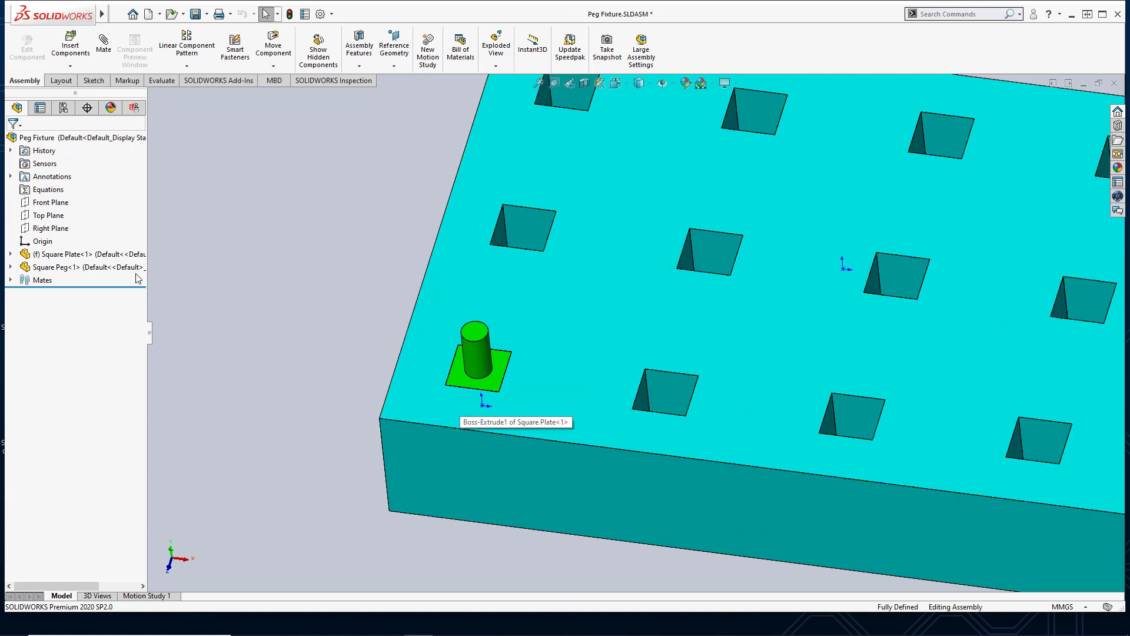
click(10, 280)
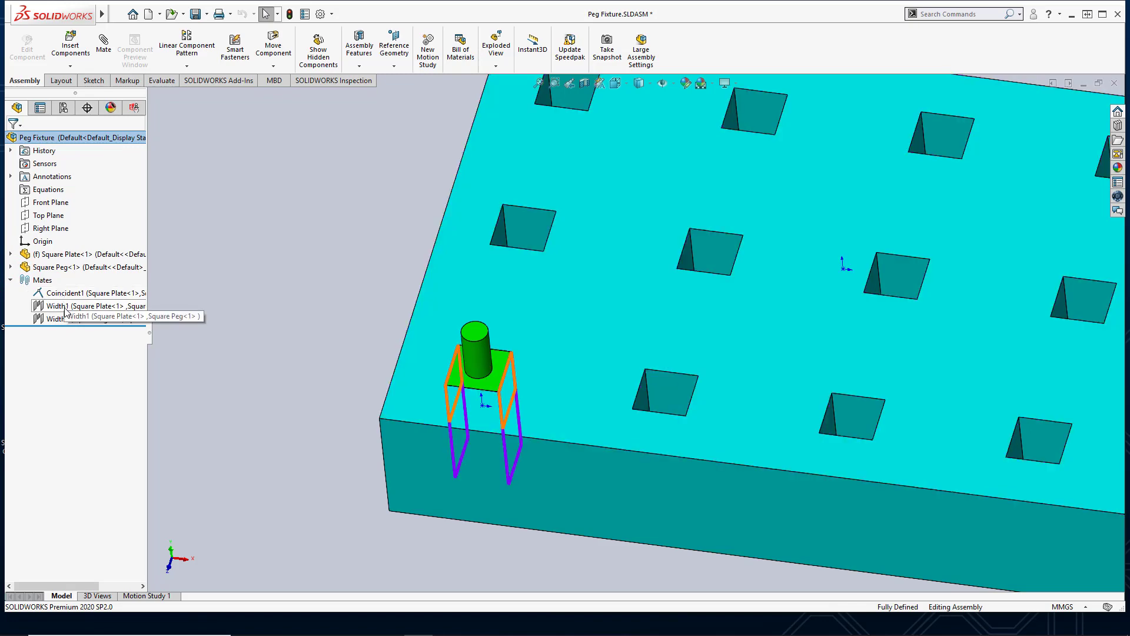
key(f)
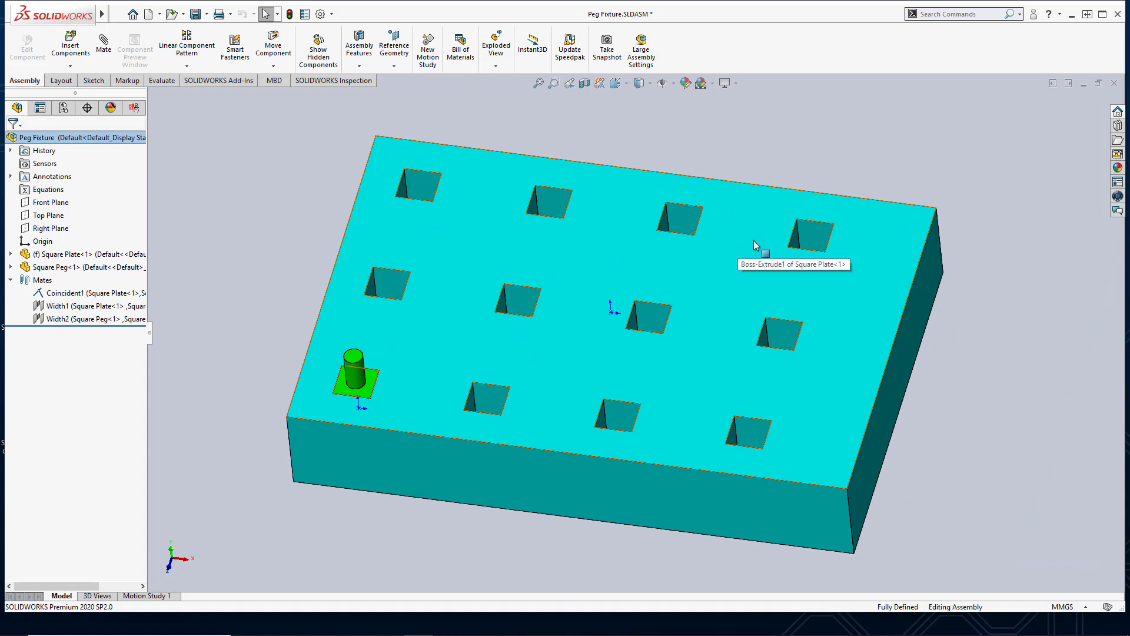
Step: Pattern Square Peg<1> with a Pattern Driven Component Pattern driven by the plate's LPattern1 holes
click(186, 68)
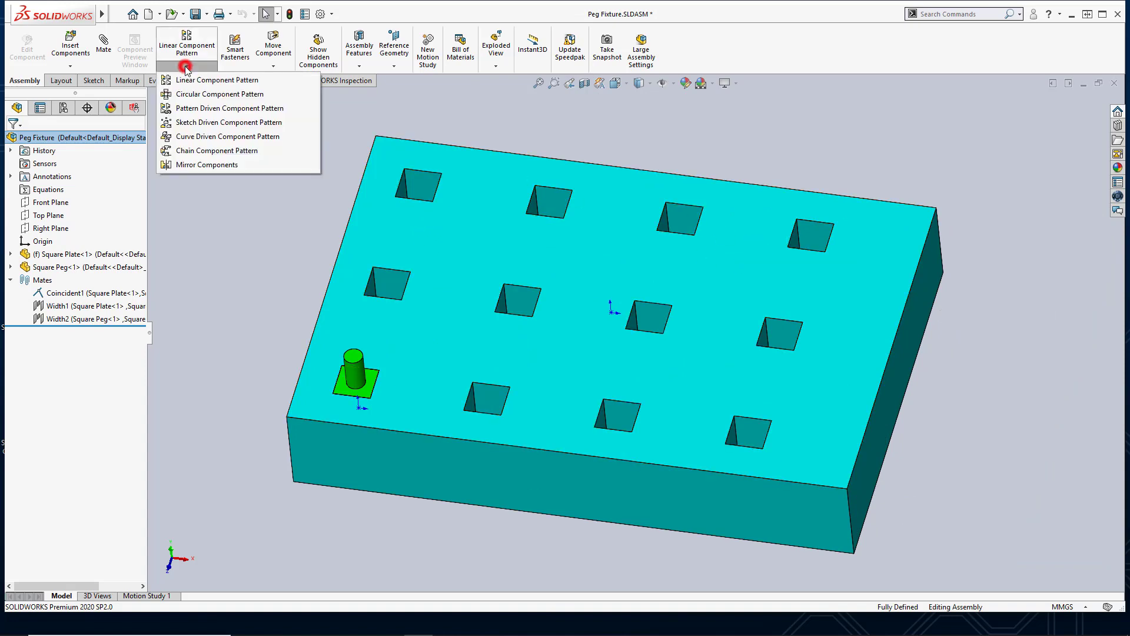
click(203, 111)
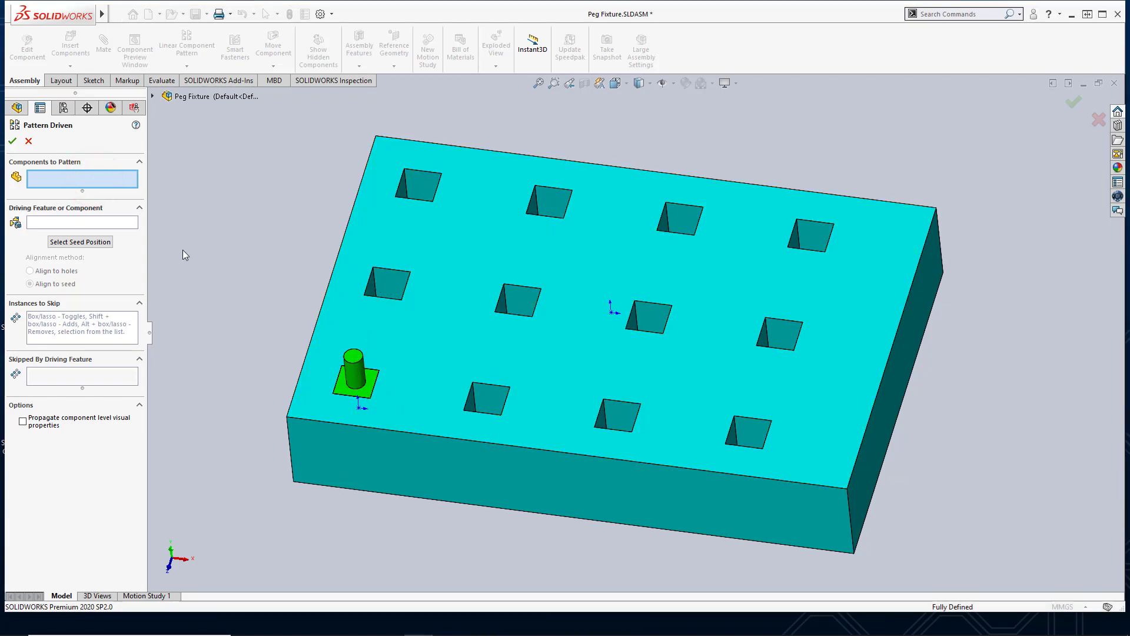
click(352, 378)
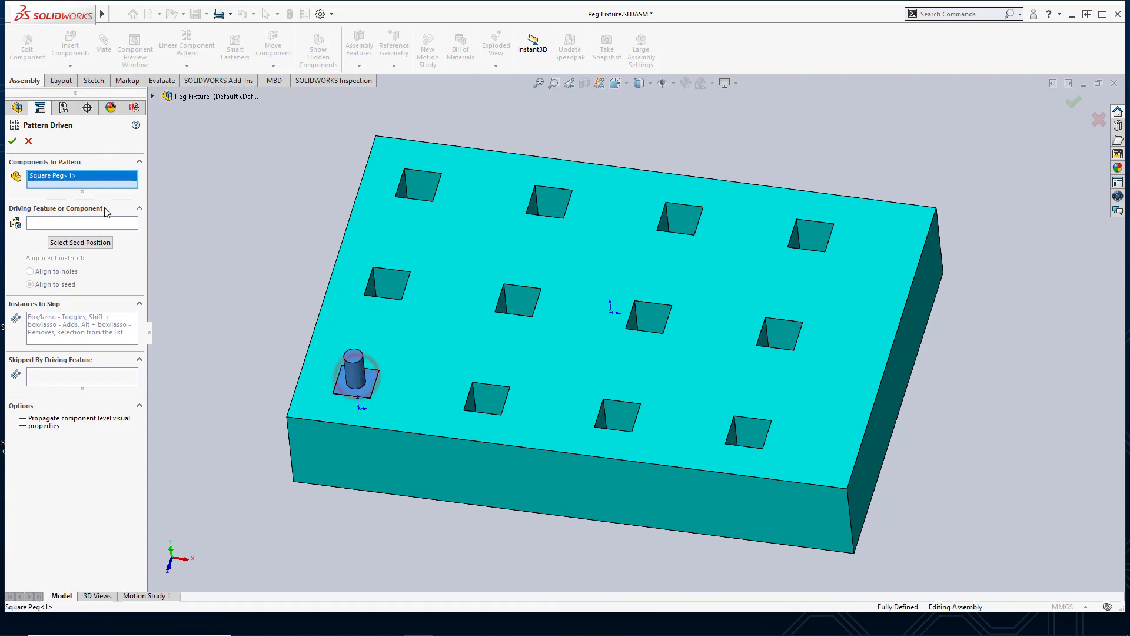
click(93, 223)
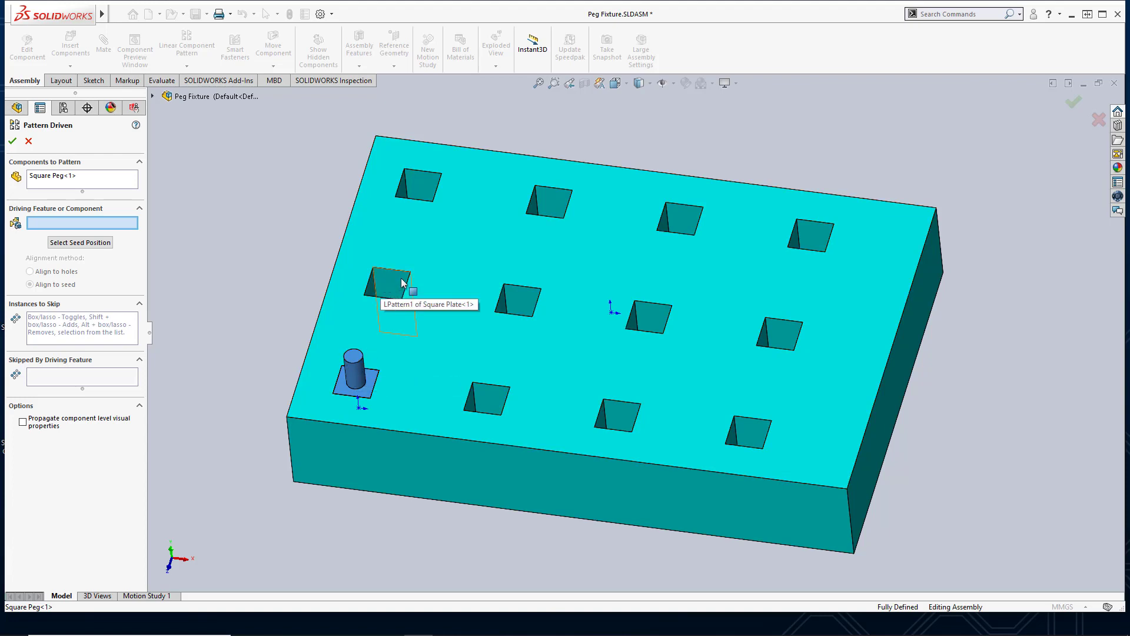
click(681, 225)
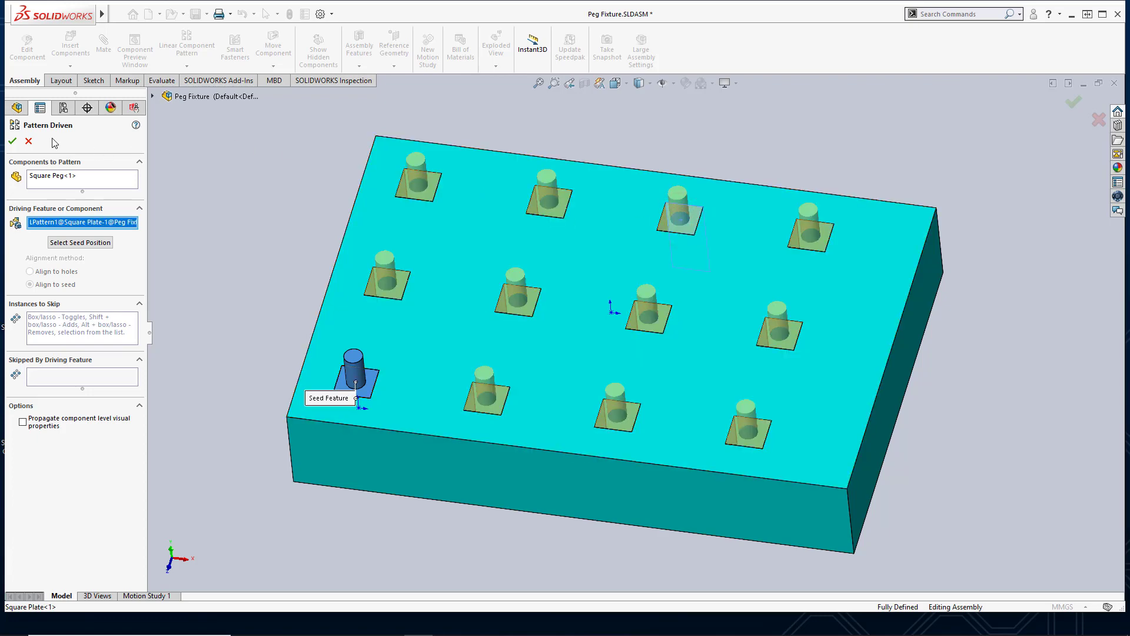
Step: Accept the pattern to create DerivedLPattern1 and bring up its context menu
click(14, 141)
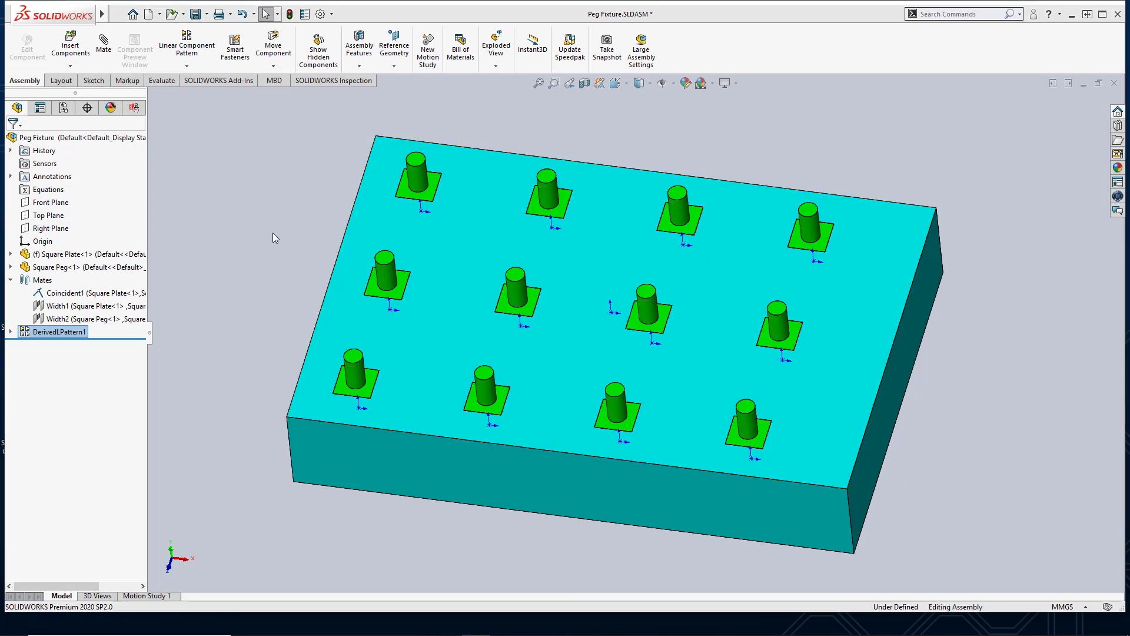
right_click(59, 331)
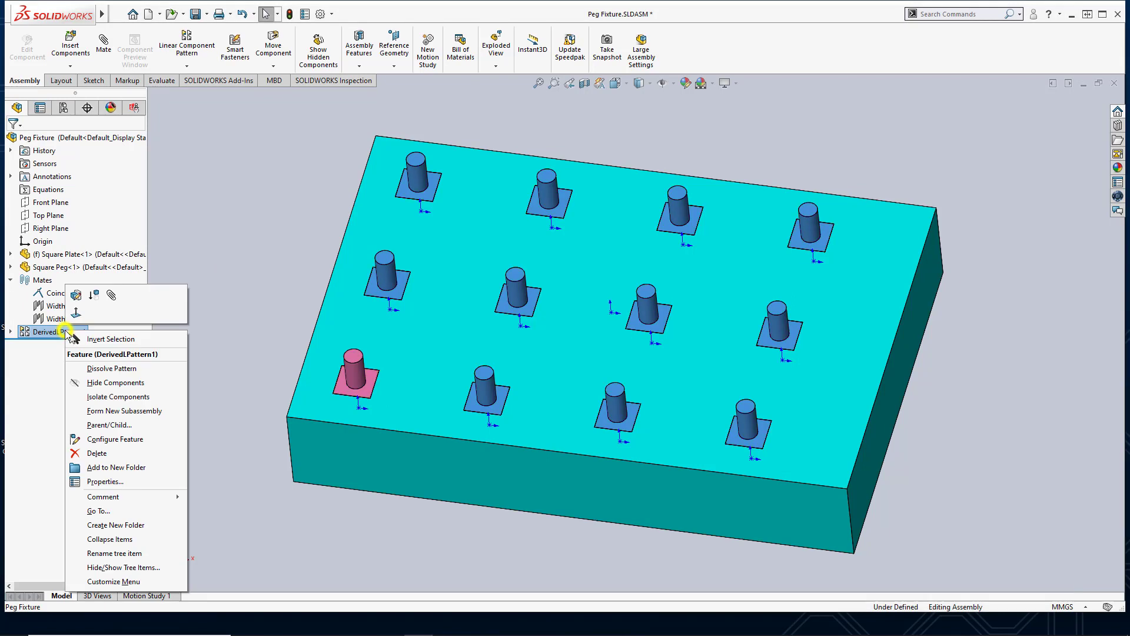
Step: Edit DerivedLPattern1 to skip instances (2, 2), (1, 4), (2, 4) and one top-row peg
click(77, 295)
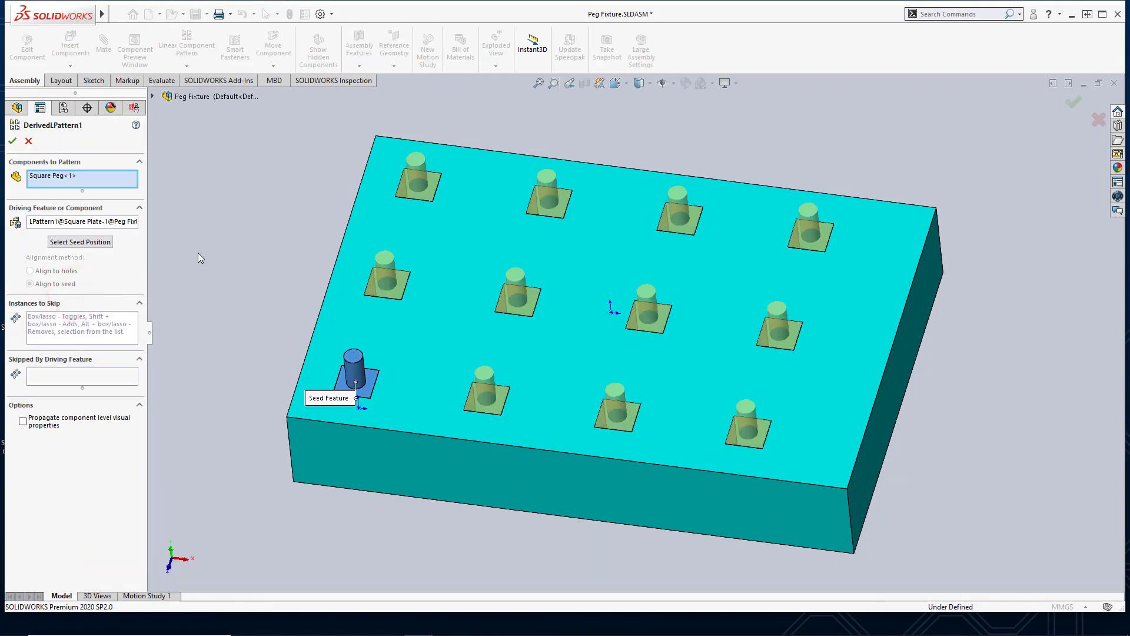
click(58, 327)
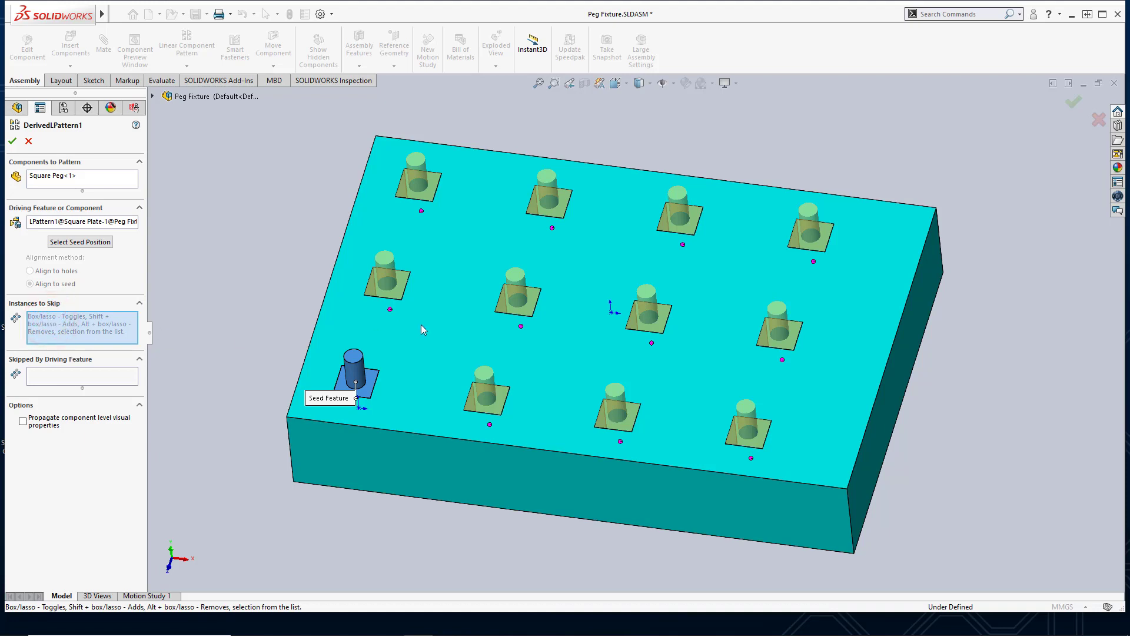
click(521, 326)
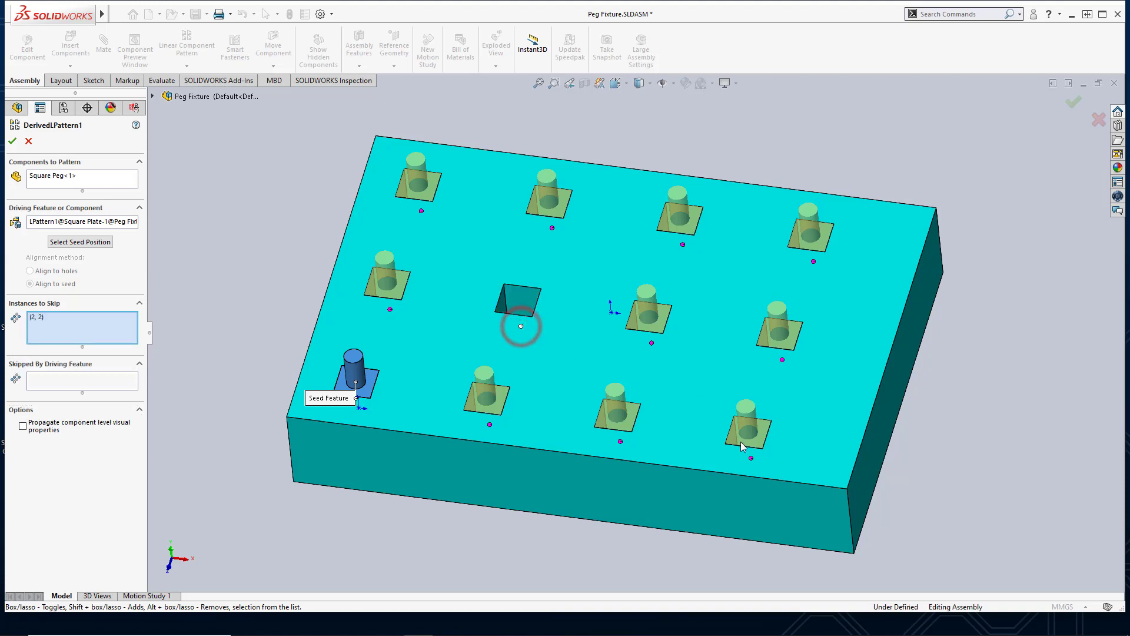
click(752, 458)
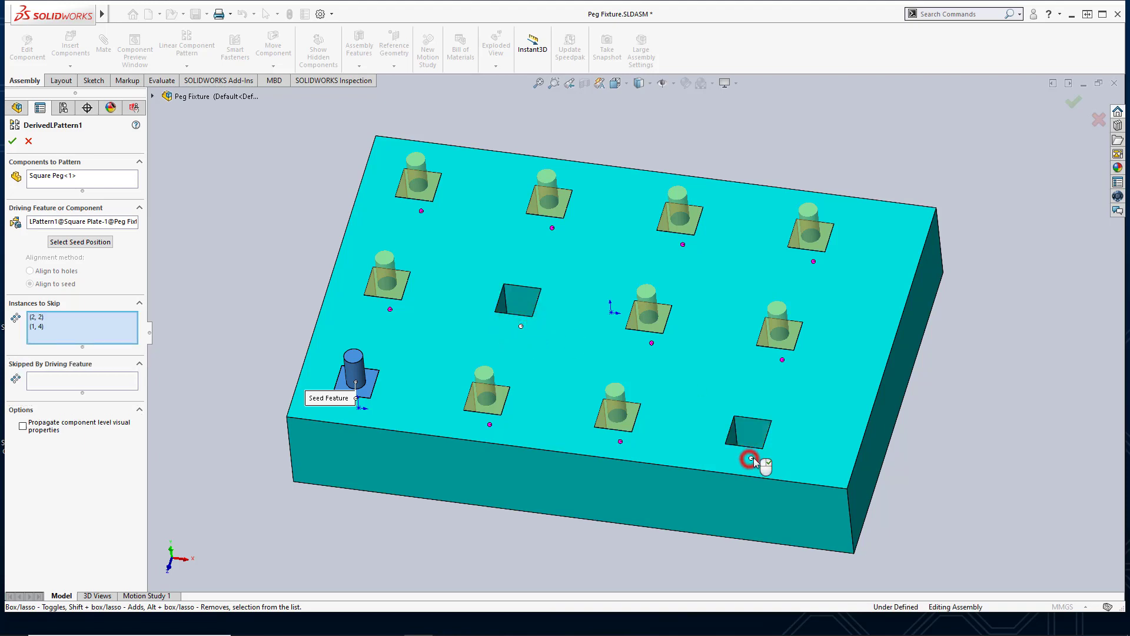
click(782, 360)
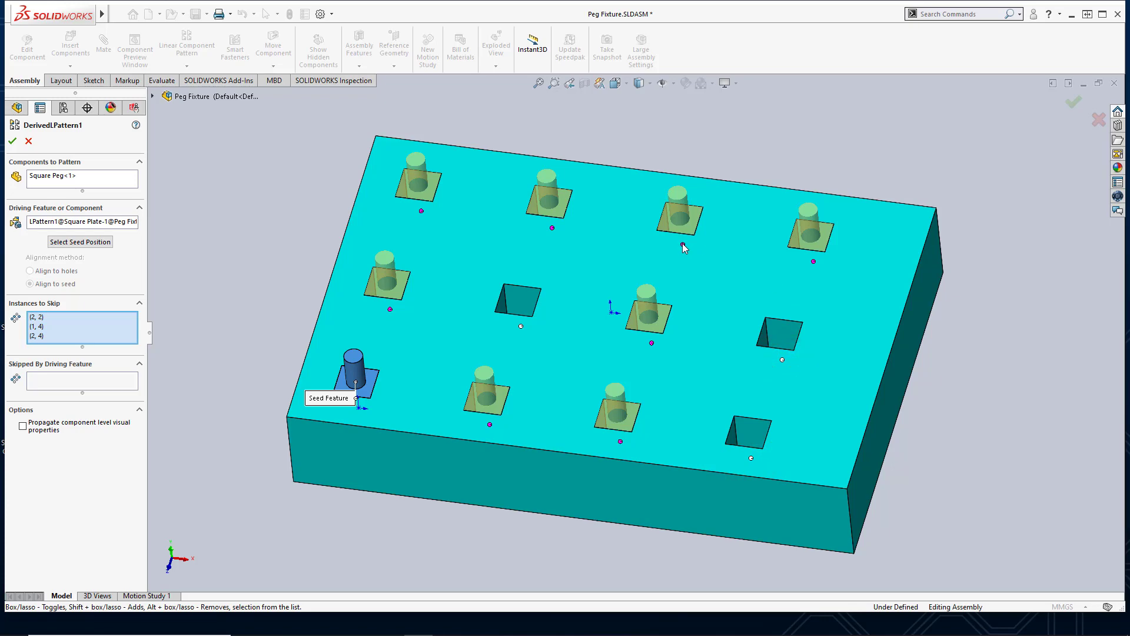
click(683, 245)
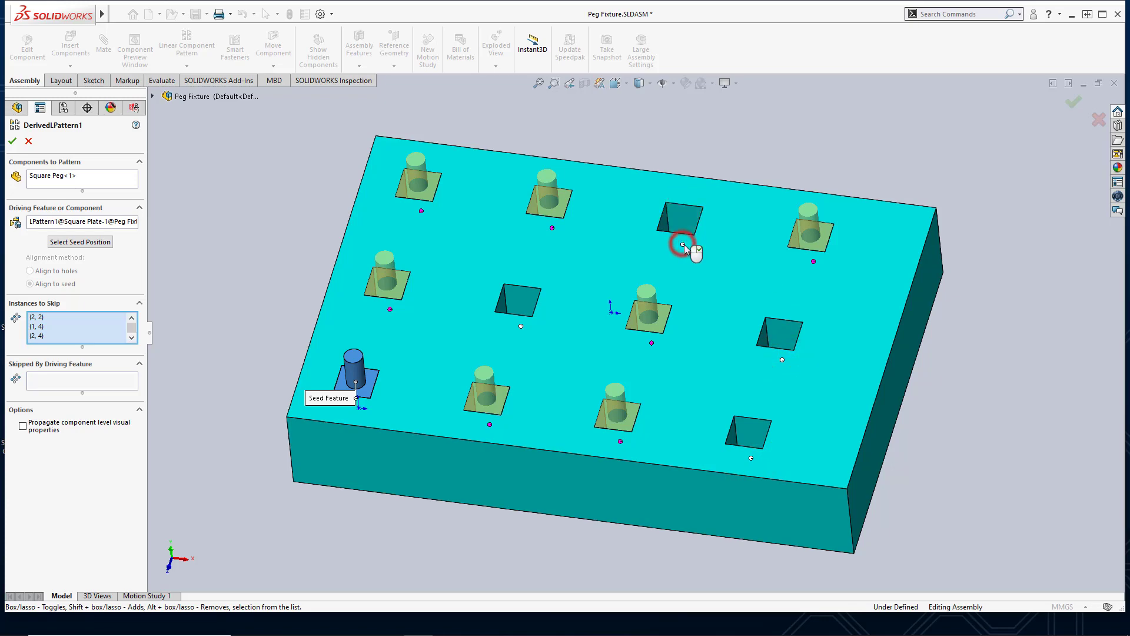
click(13, 141)
mouse_move(247, 204)
middle_down()
mouse_move(269, 274)
mouse_move(209, 244)
mouse_move(245, 197)
middle_up()
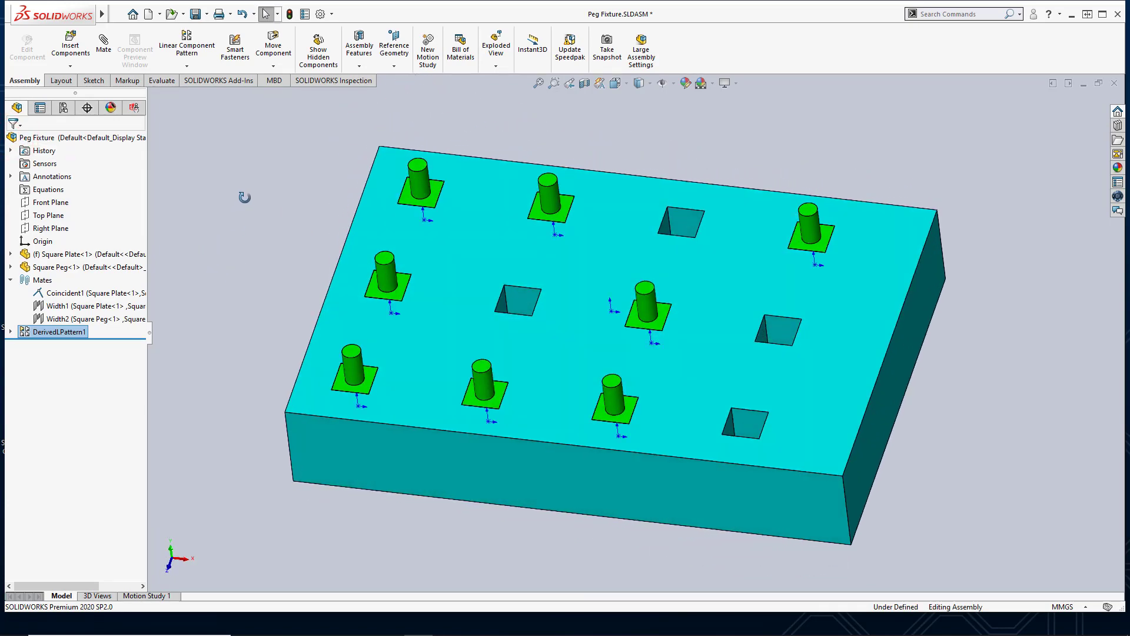
Step: Delete DerivedLPattern1 together with its copied pegs, confirming the deletion
click(281, 179)
right_click(63, 334)
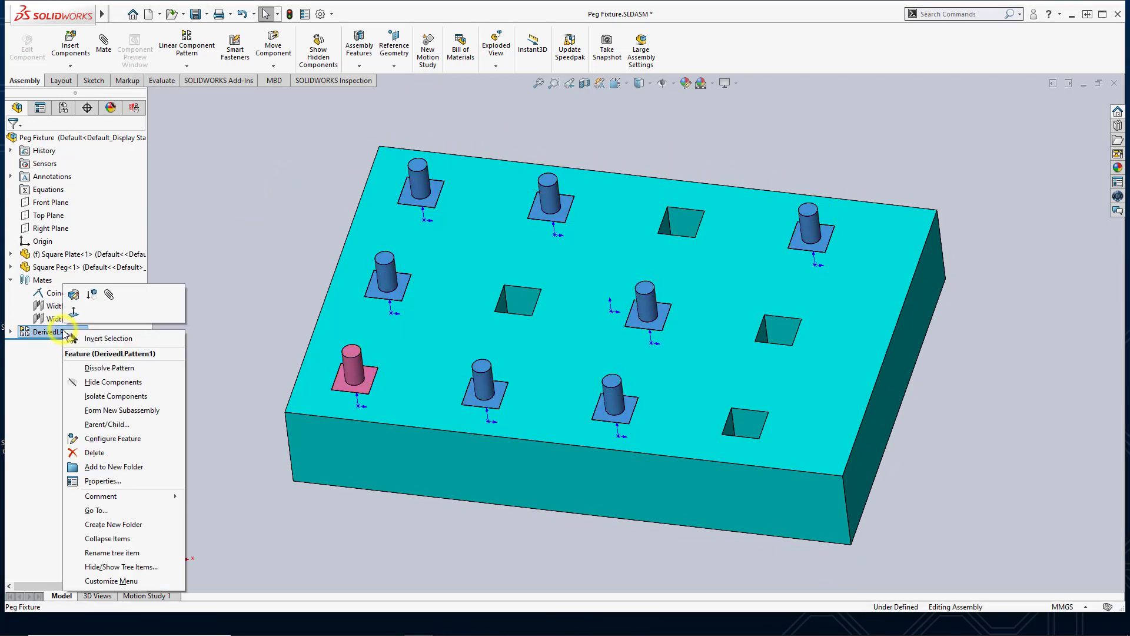
click(94, 453)
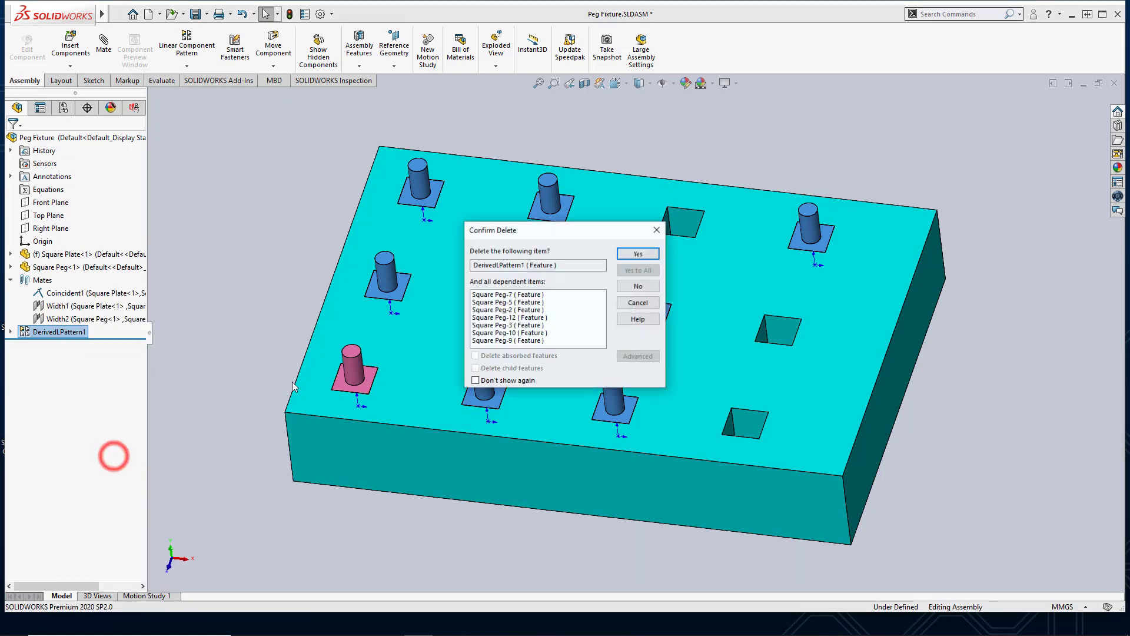
click(637, 255)
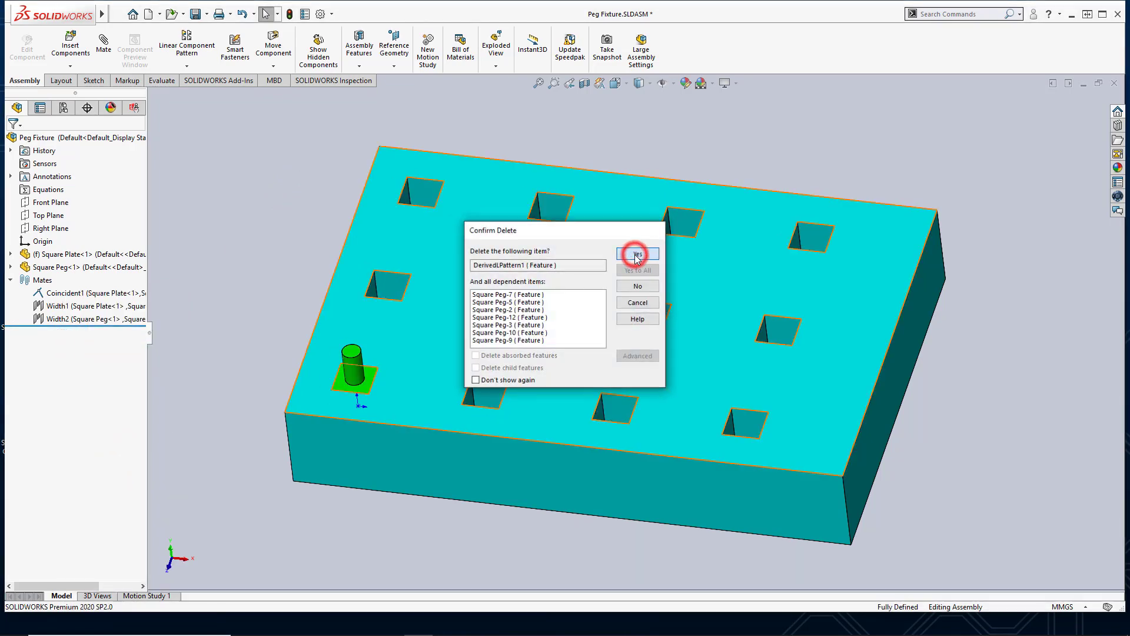
click(274, 250)
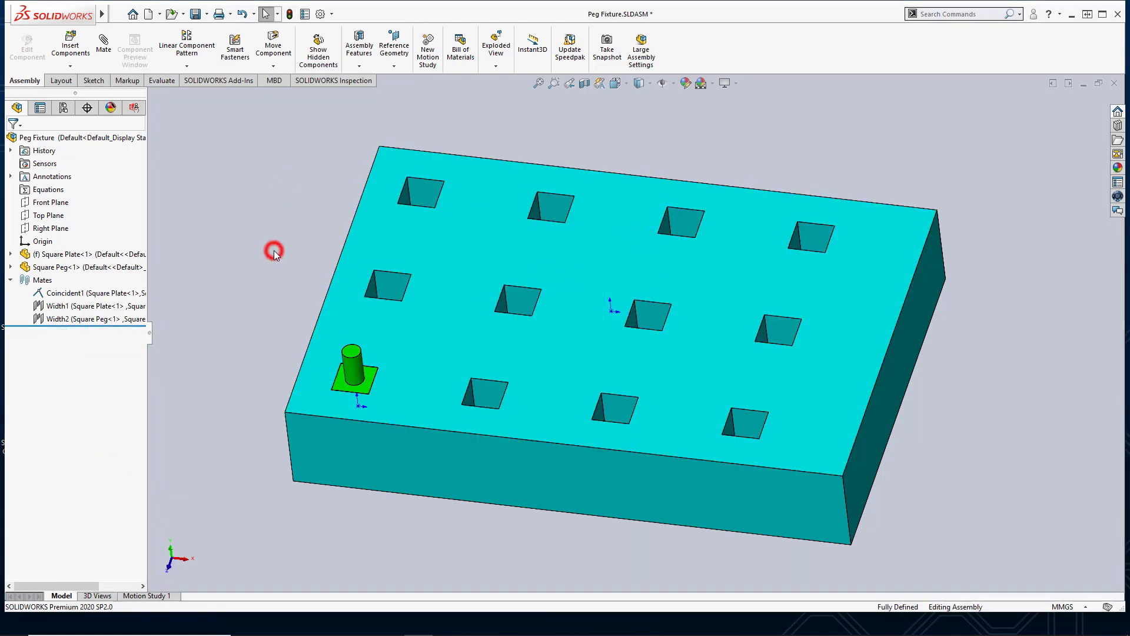
right_click(448, 291)
Step: Open the Square Plate part and edit its LPattern1 hole pattern
click(458, 189)
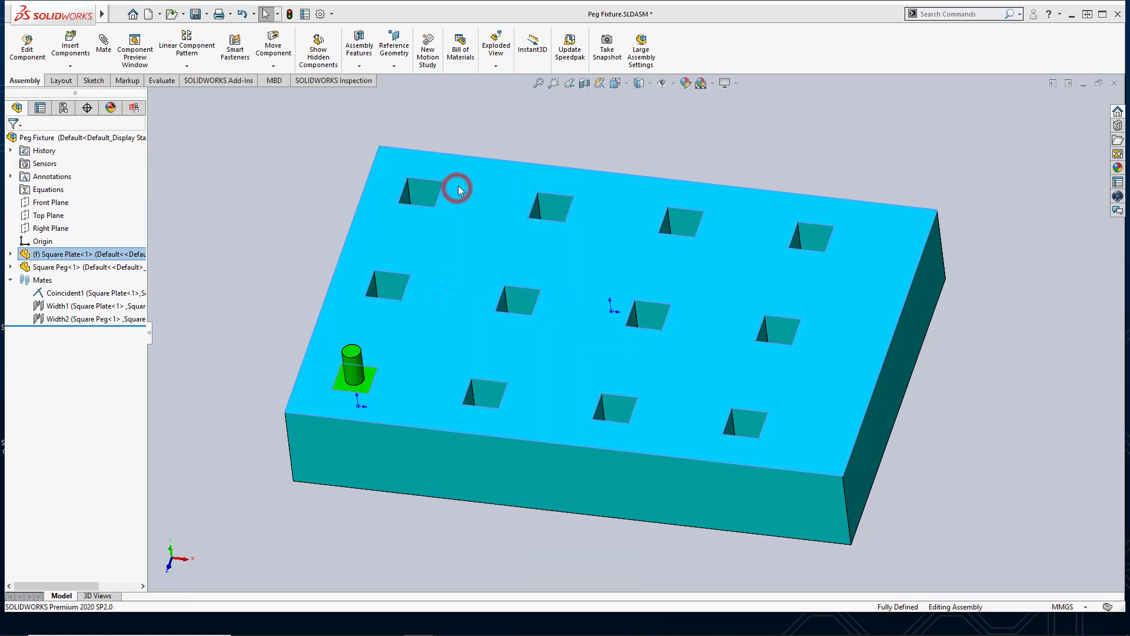
scroll(432, 370, down, 3)
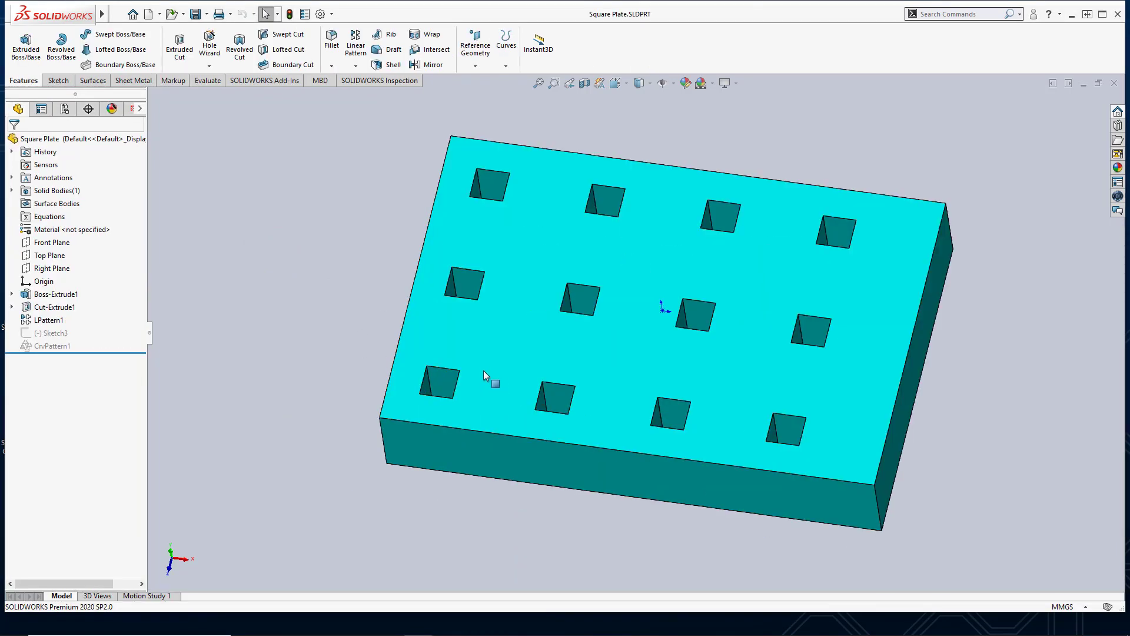
right_click(49, 319)
click(62, 286)
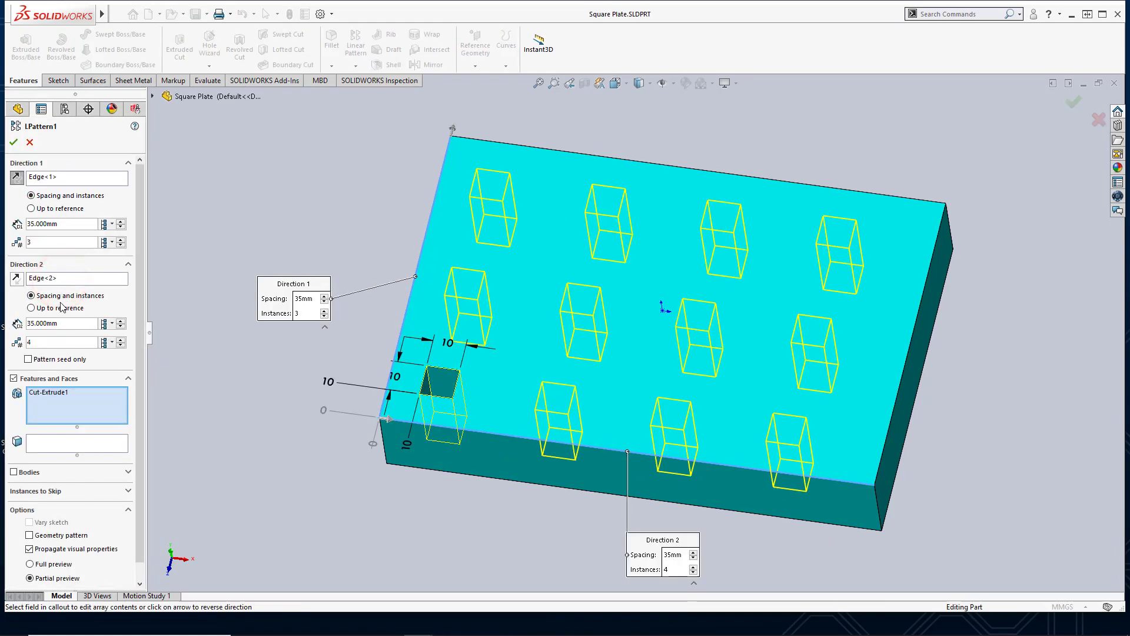
drag(139, 370, 139, 389)
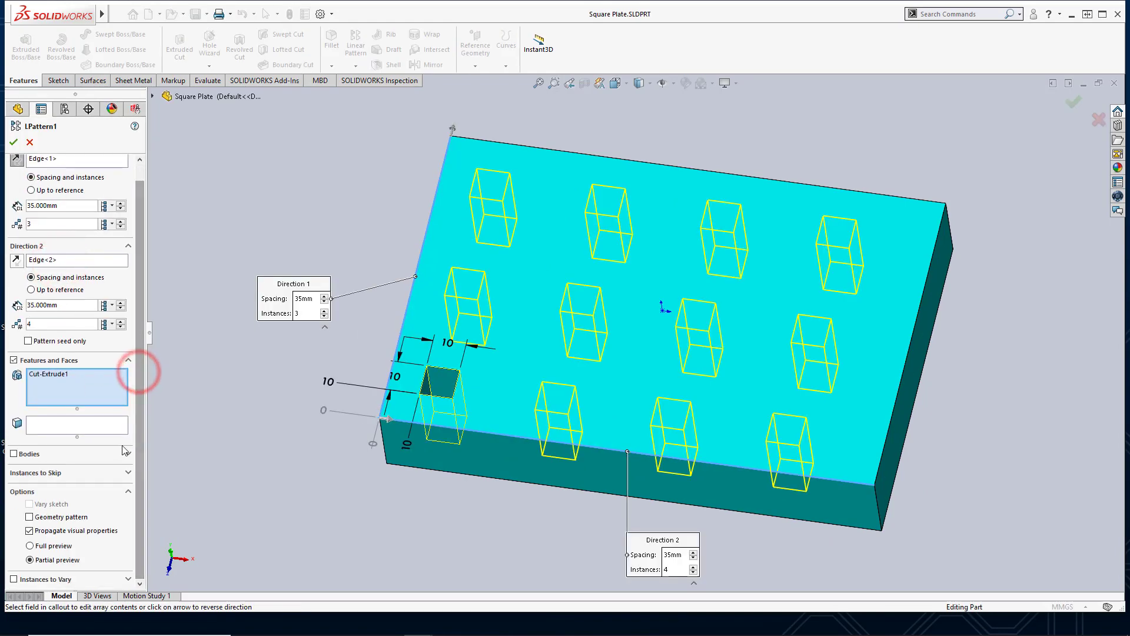
Step: Skip hole instances (3, 2), (2, 3) and (1, 2) in LPattern1, then head back toward Peg Fixture
click(128, 473)
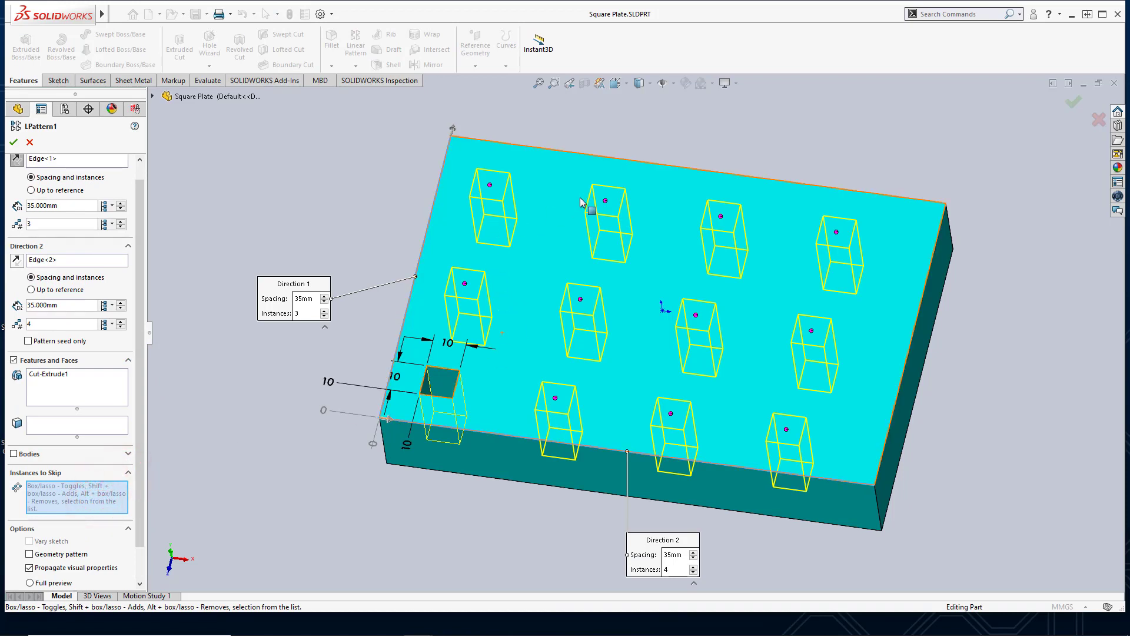
click(606, 201)
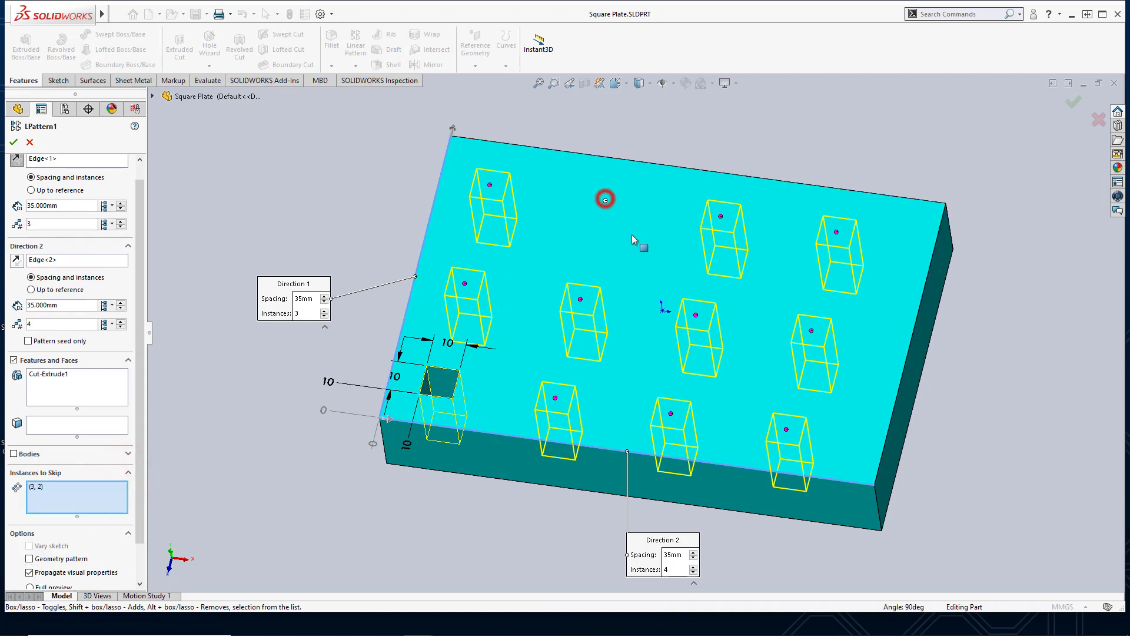
click(695, 315)
click(555, 398)
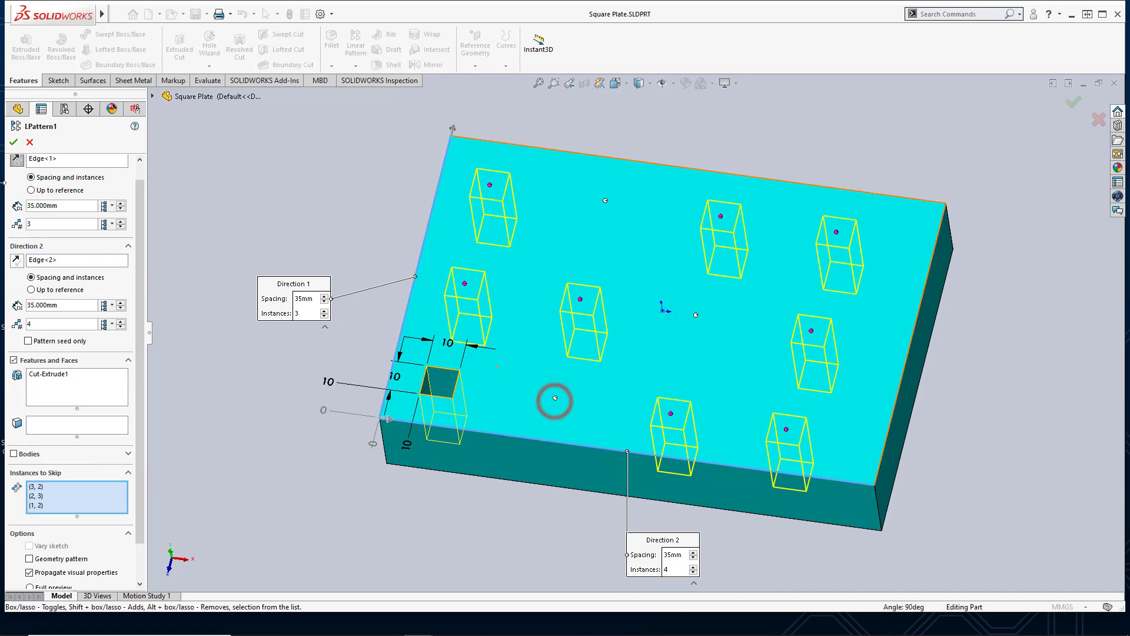
click(13, 142)
scroll(648, 301, up, 3)
middle_drag(624, 297, 672, 316)
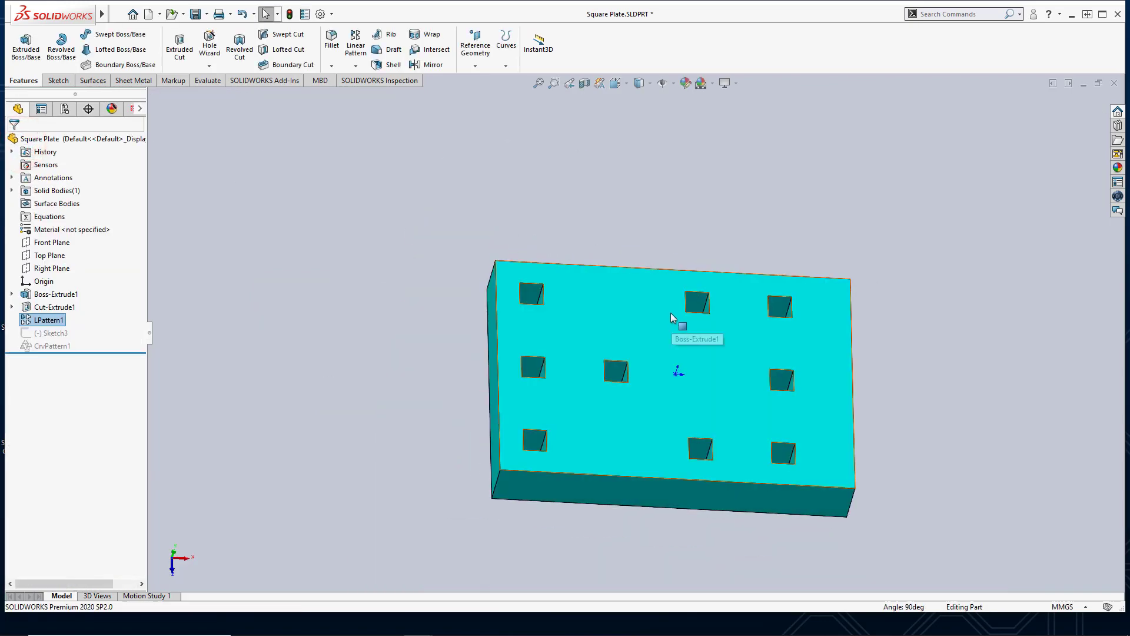
key(ctrl+Tab)
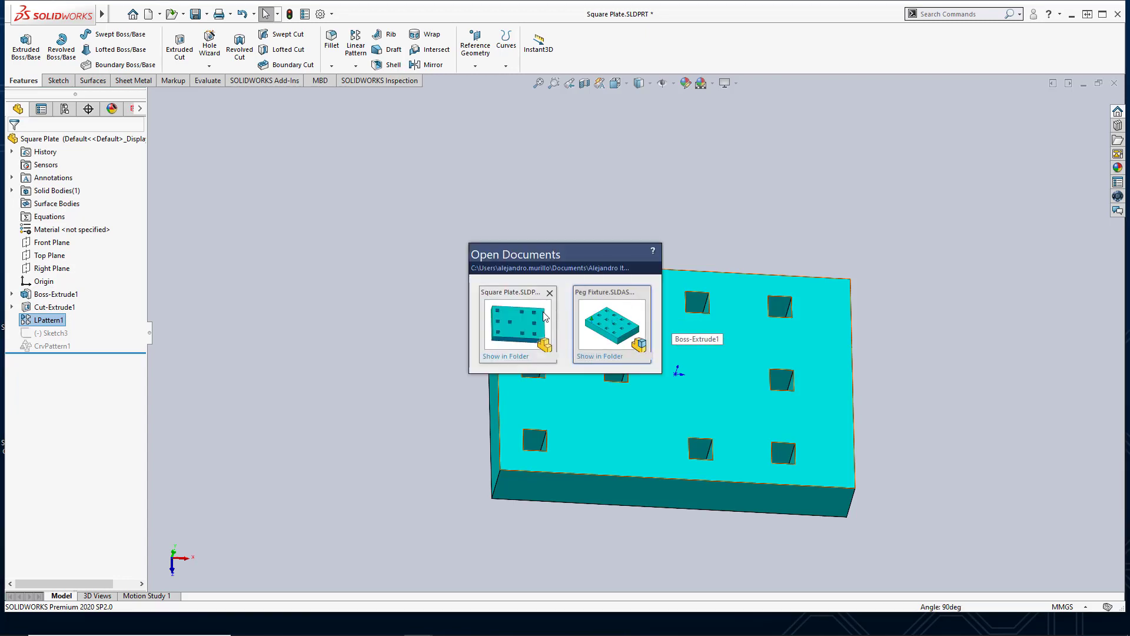
Step: In Peg Fixture, pattern Square Peg<1> with a Pattern Driven Component Pattern driven by LPattern1
click(588, 313)
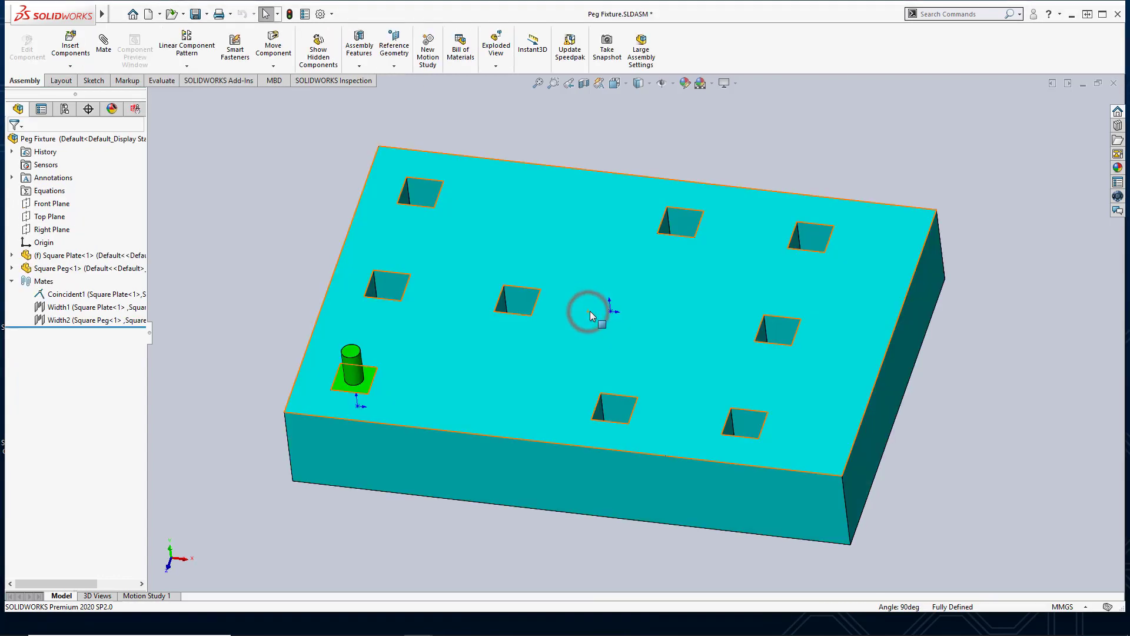
click(209, 65)
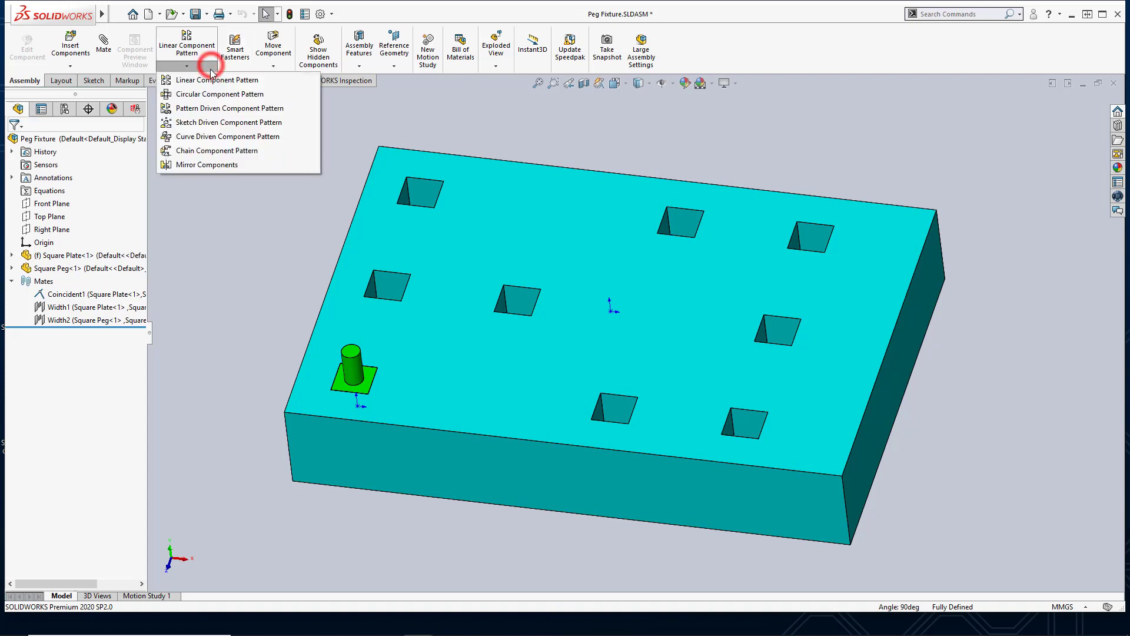
click(221, 110)
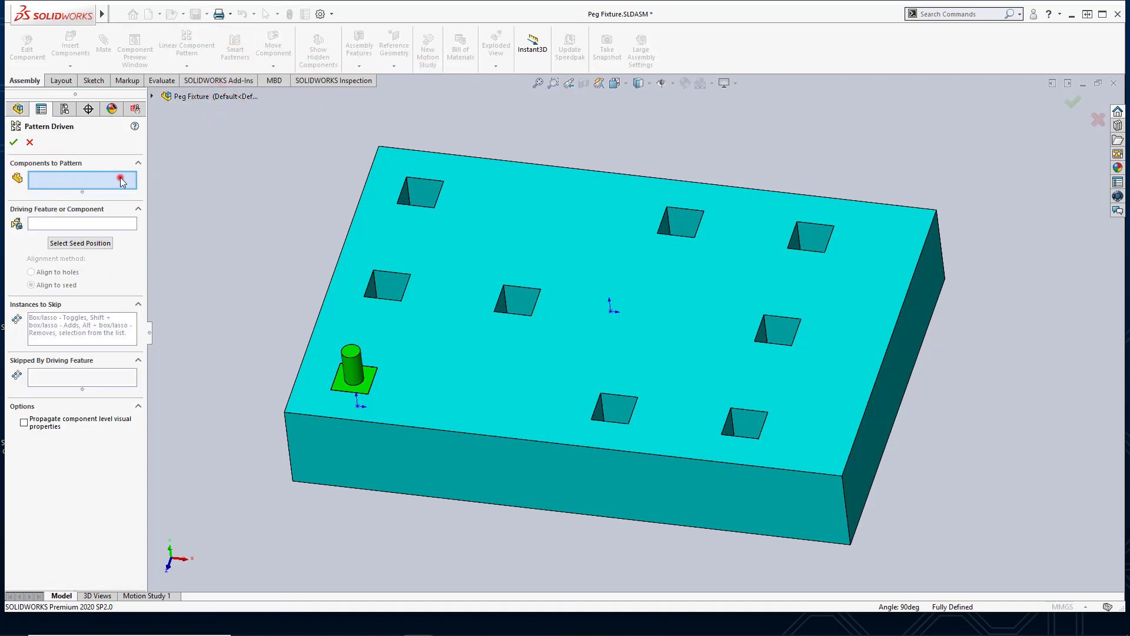
click(354, 367)
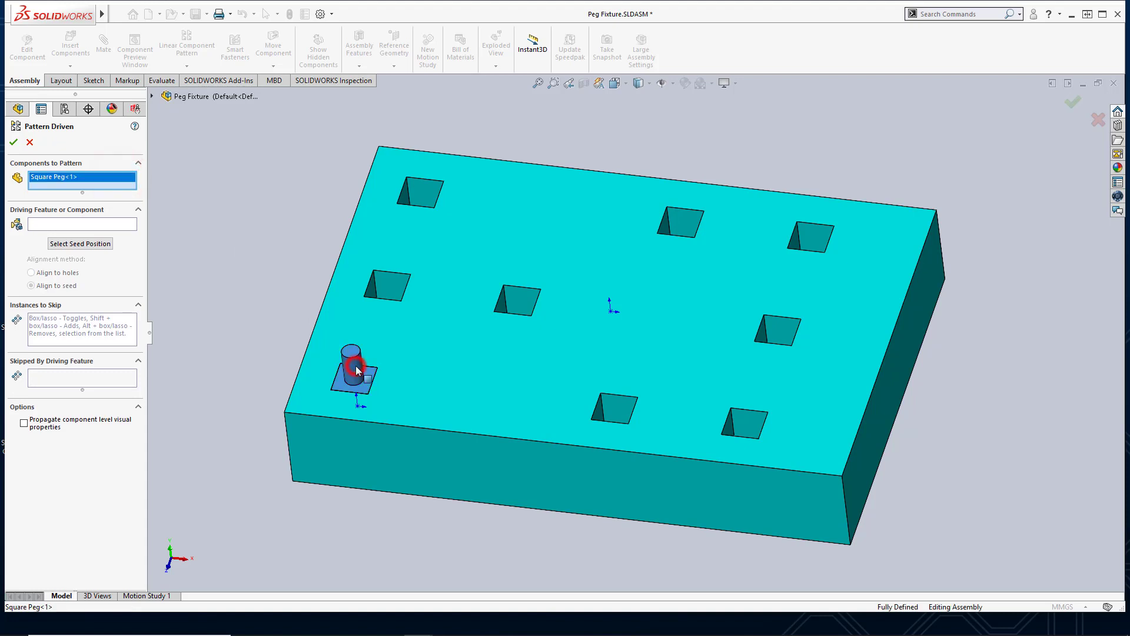
click(57, 225)
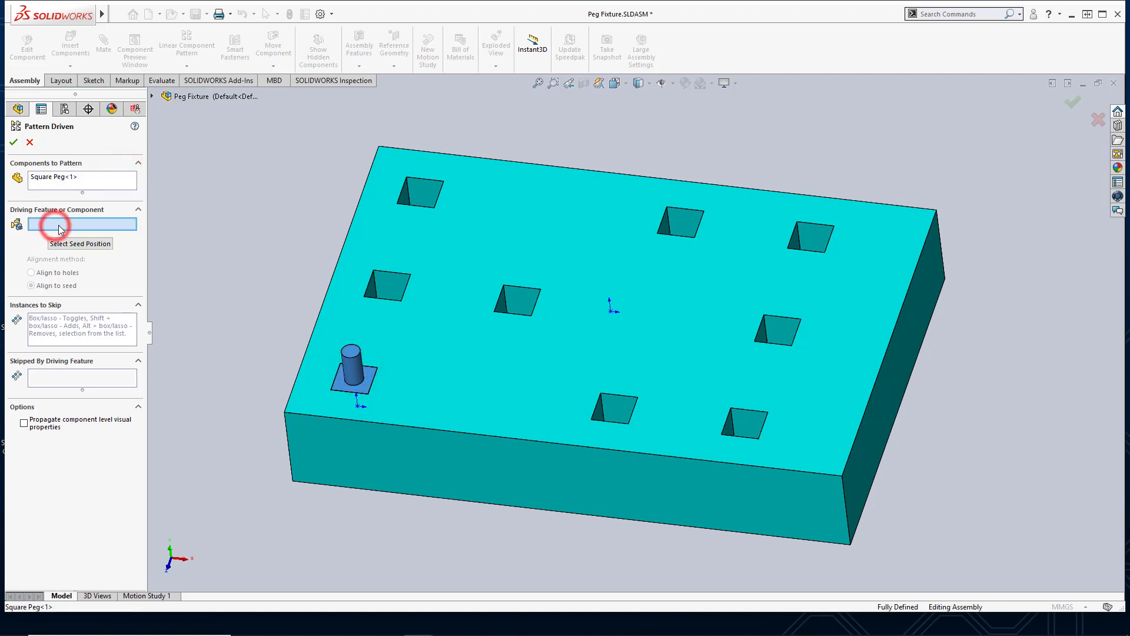
click(389, 288)
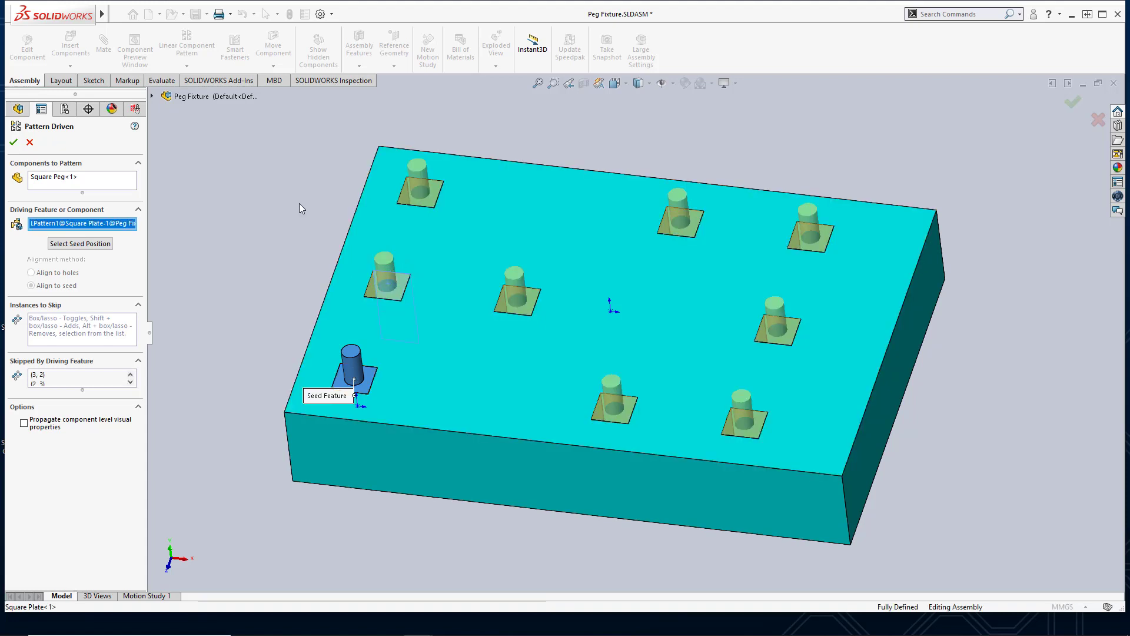
Step: Check the preview and widen the pattern panel to show the three skipped positions
middle_drag(306, 174, 298, 195)
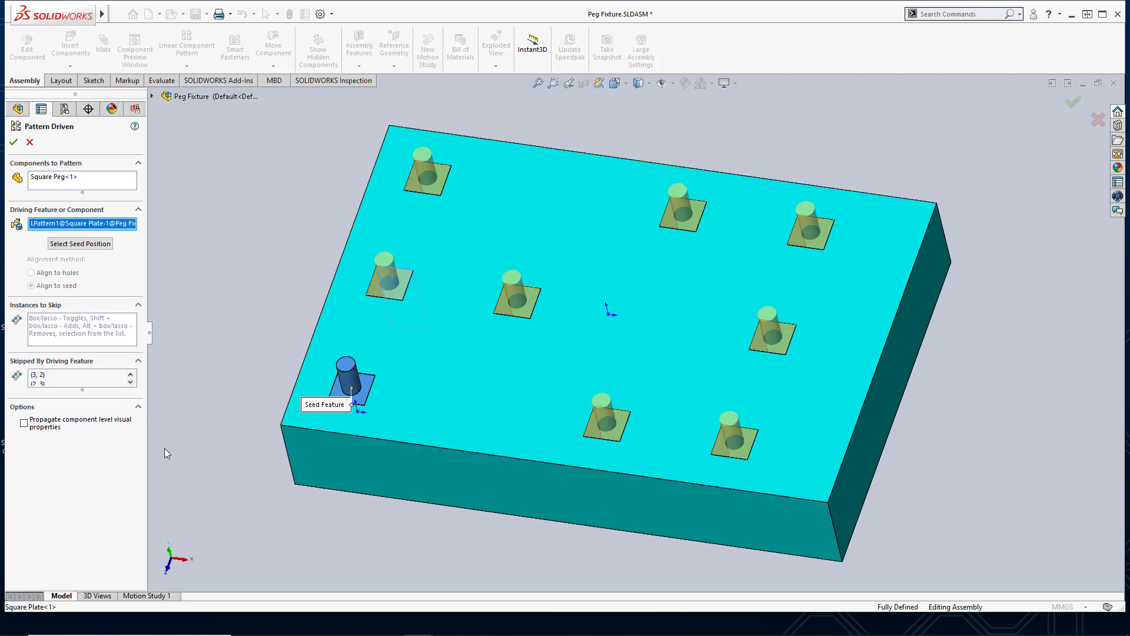
drag(148, 443, 183, 444)
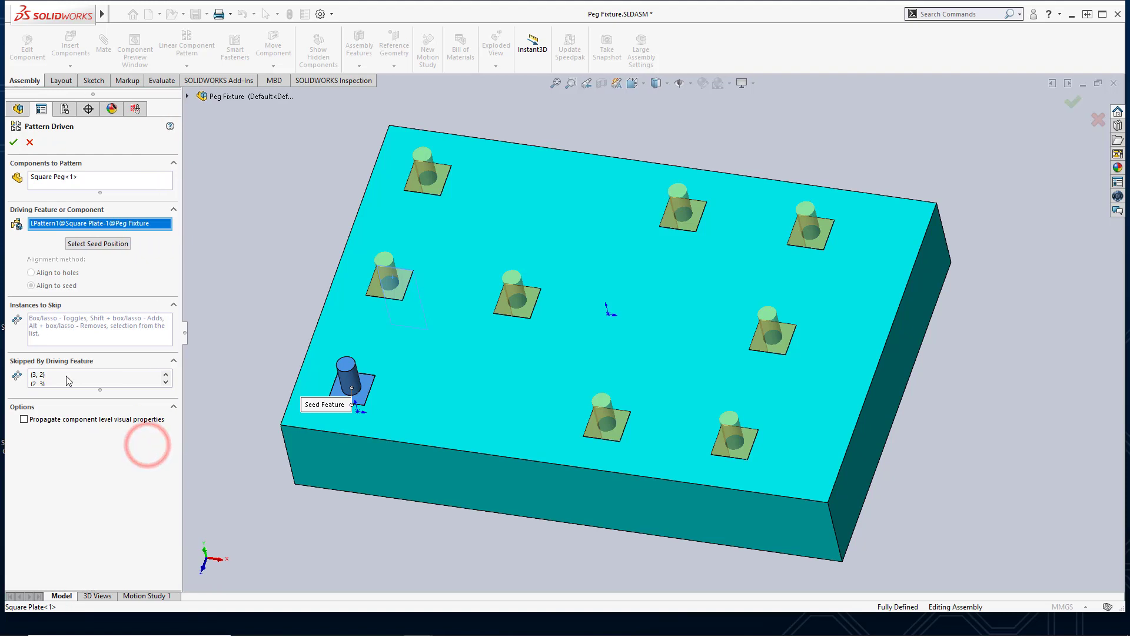
click(166, 382)
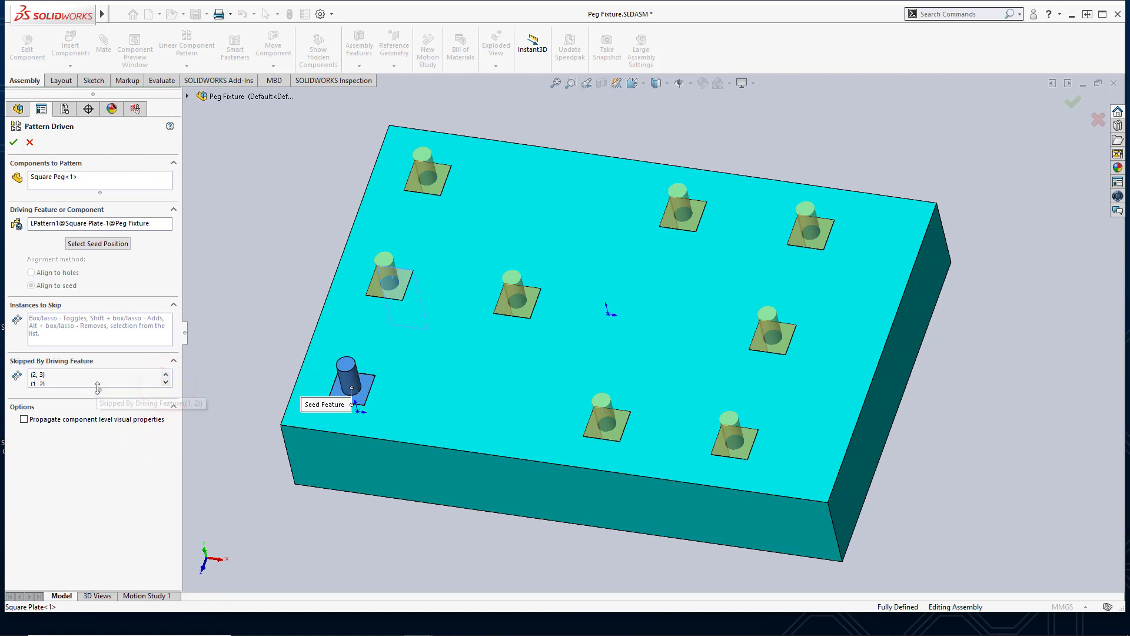
drag(99, 389, 89, 452)
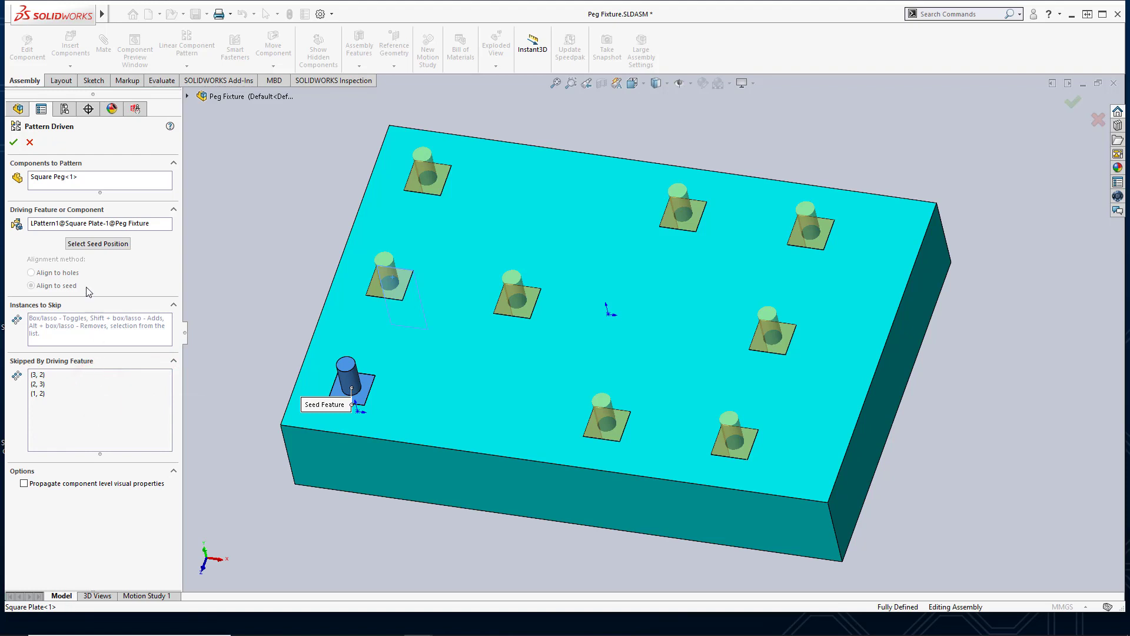
Step: Accept the pattern to create DerivedLPattern2 with pegs in the nine remaining holes
click(13, 143)
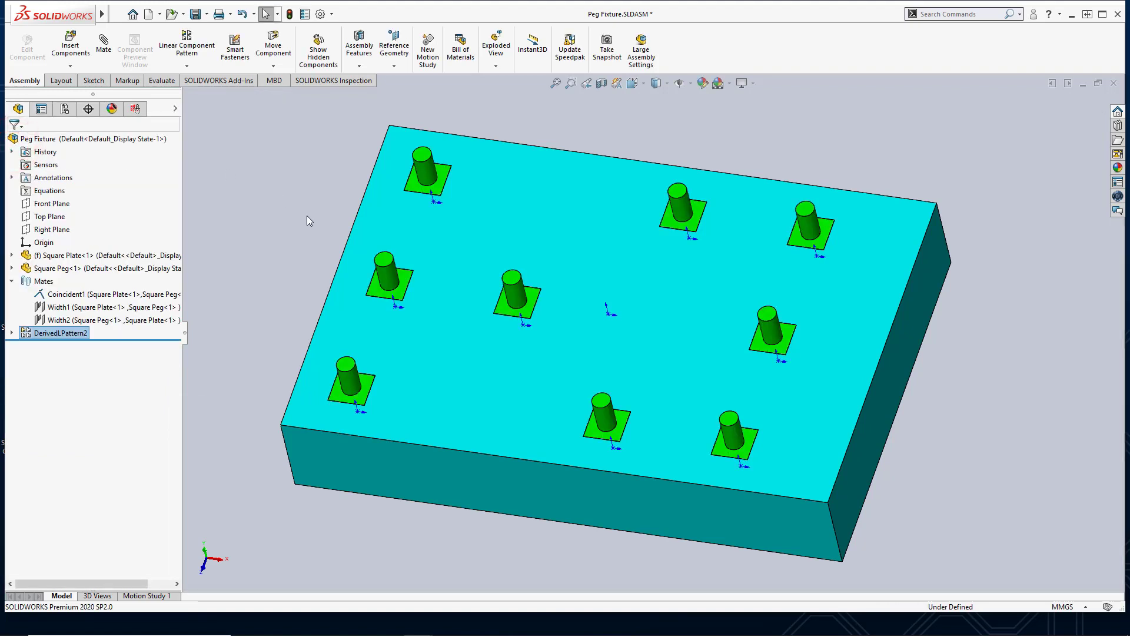
scroll(609, 264, up, 2)
scroll(613, 264, down, 2)
scroll(613, 263, up, 2)
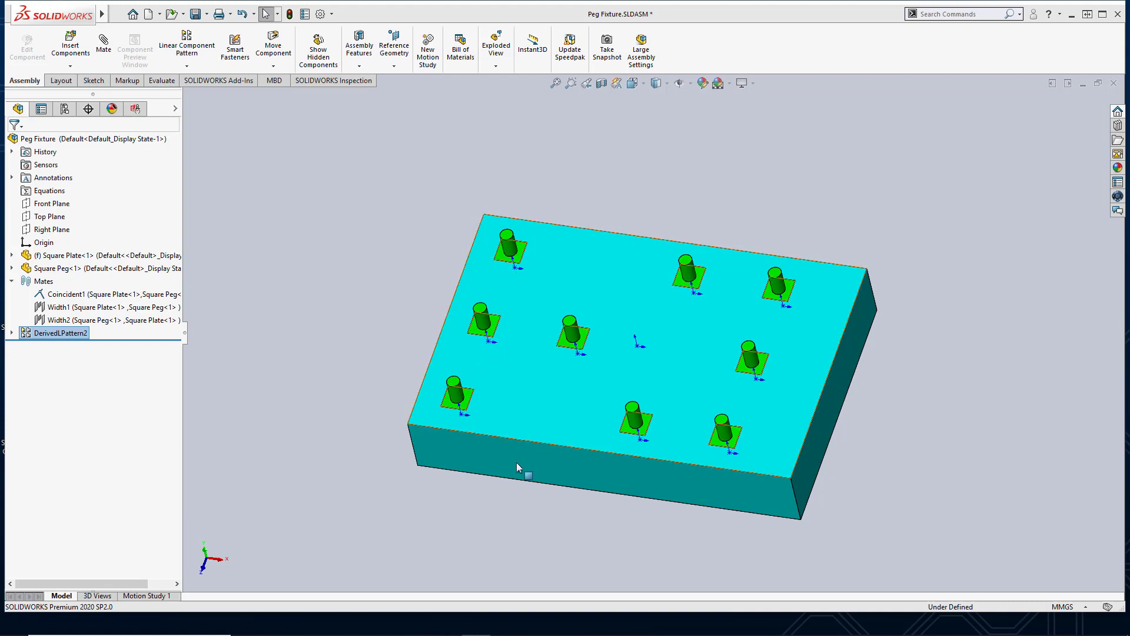
Step: Delete DerivedLPattern2 and its copied pegs, confirming with Yes
right_click(67, 337)
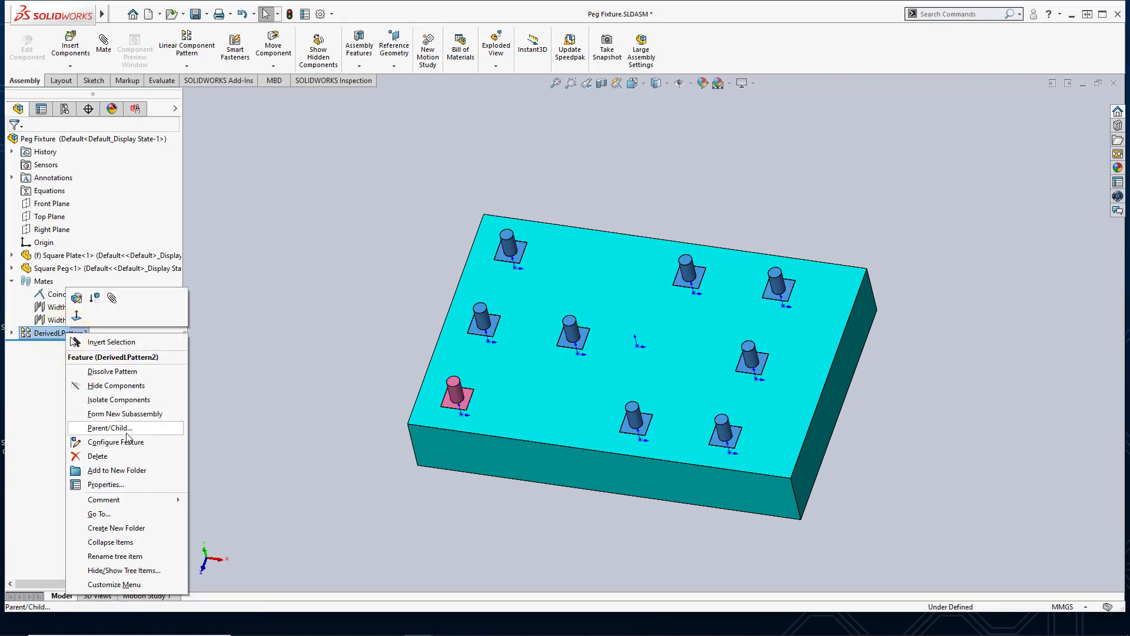
click(115, 459)
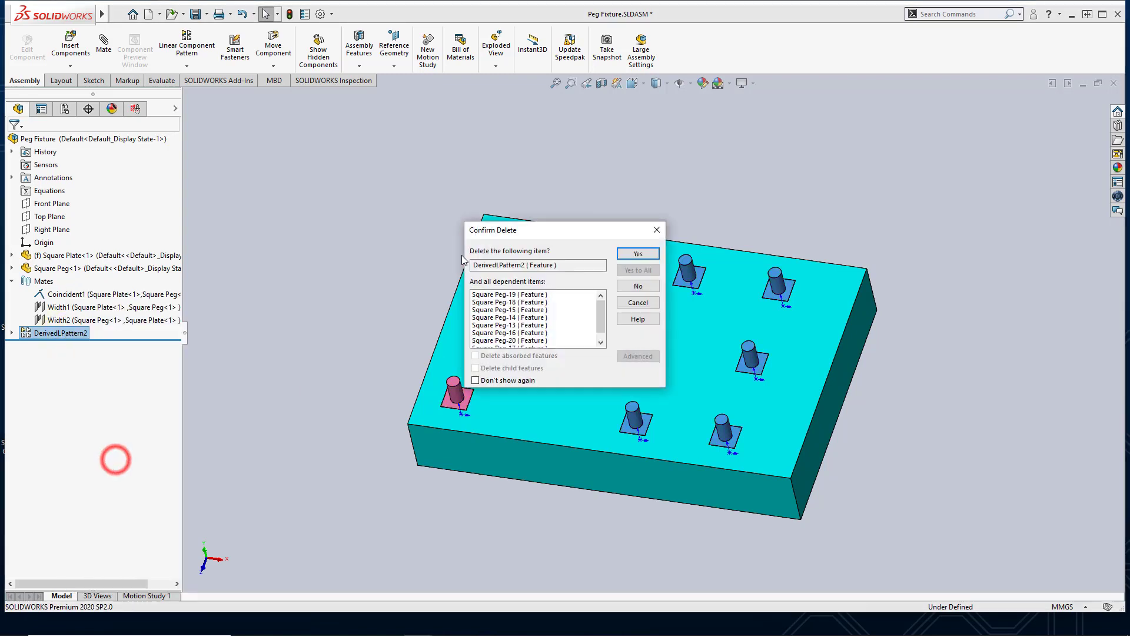
click(638, 256)
Step: Switch Square Plate<1> to its Curve Driven Pattern configuration
click(406, 271)
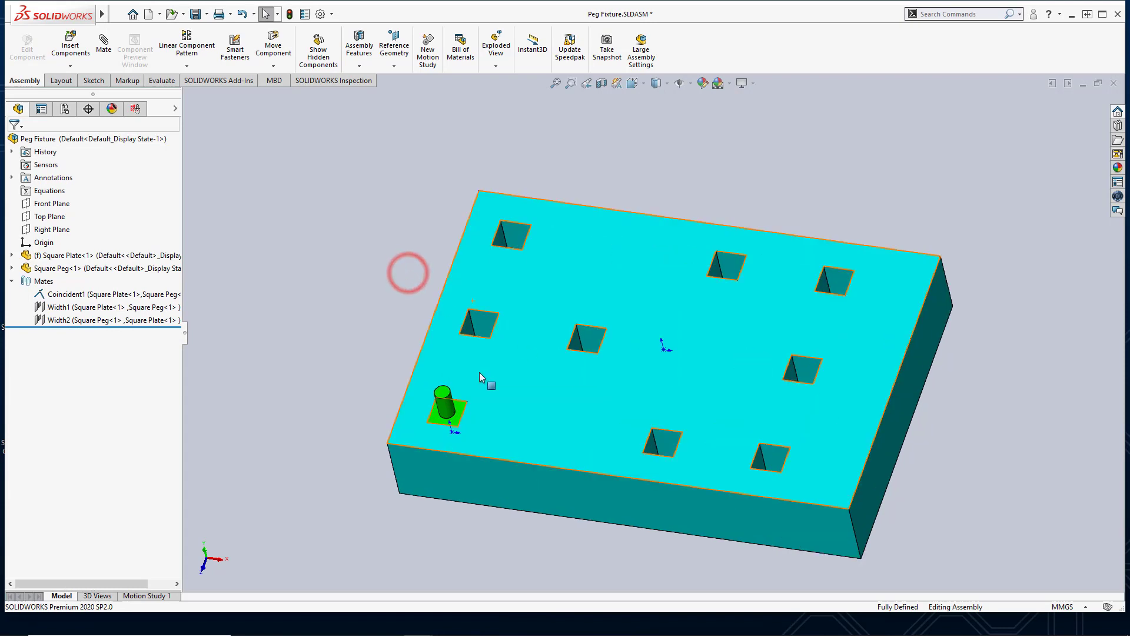
scroll(453, 415, down, 1)
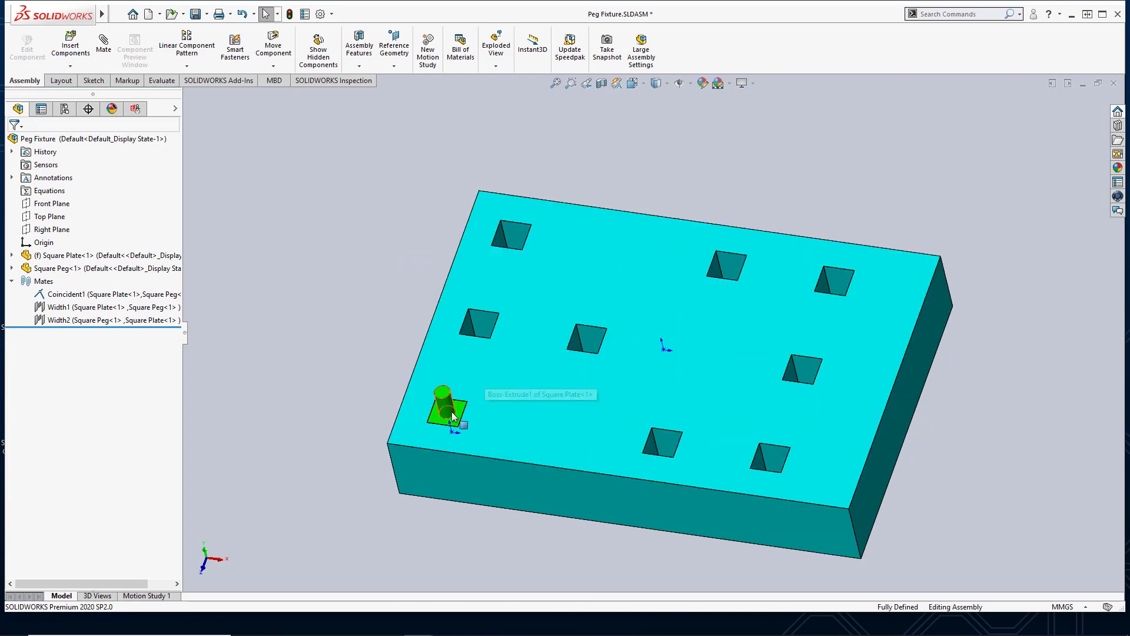
click(65, 109)
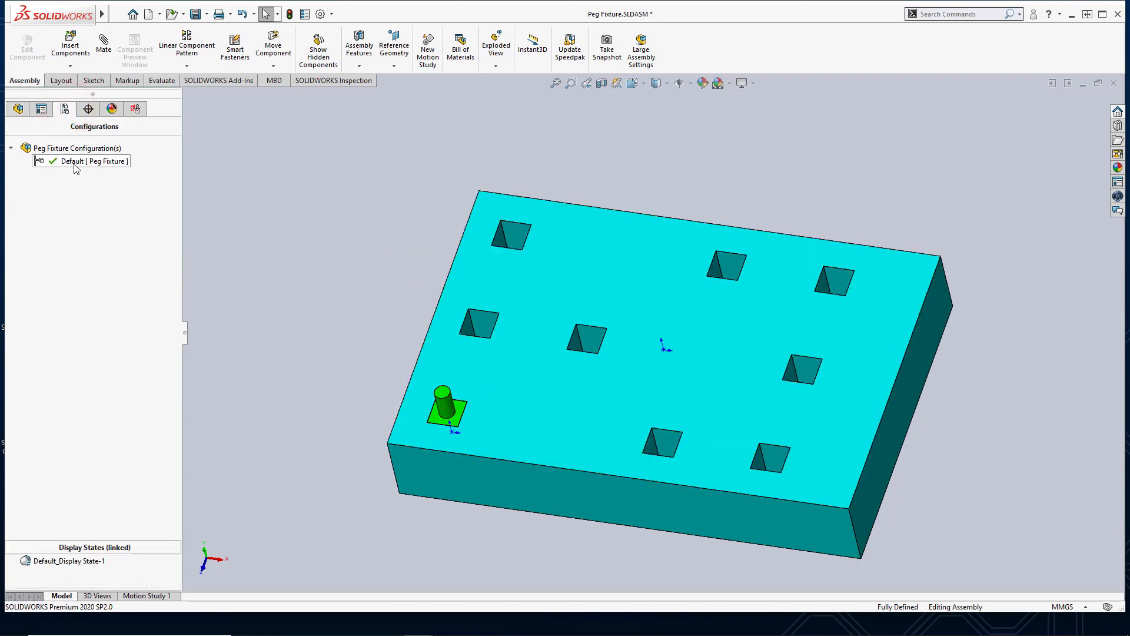
click(18, 109)
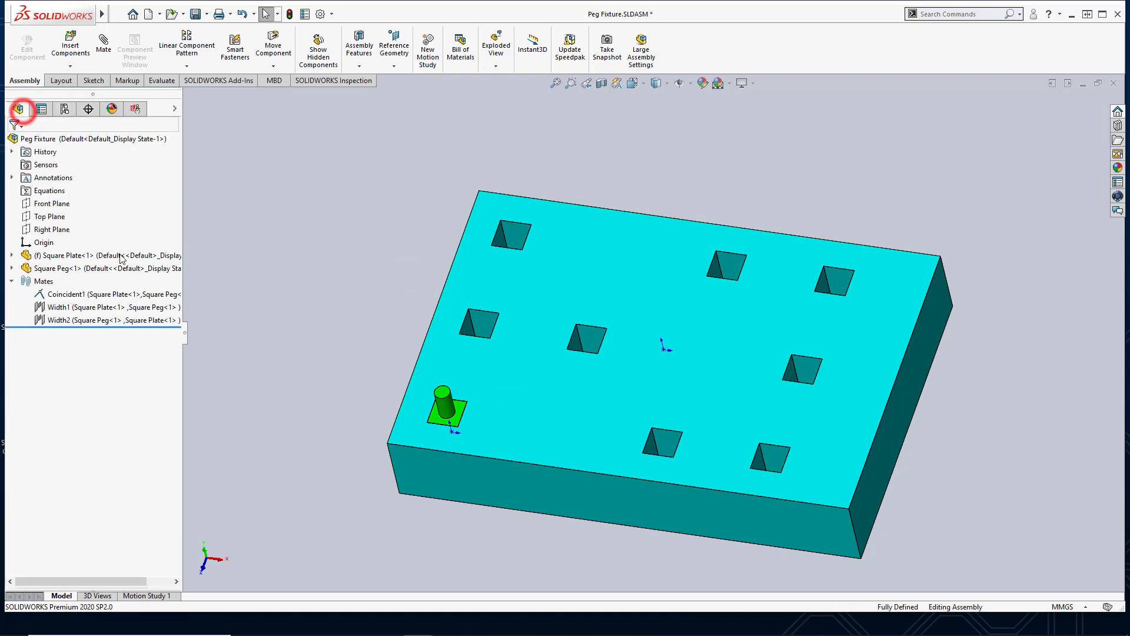
click(96, 259)
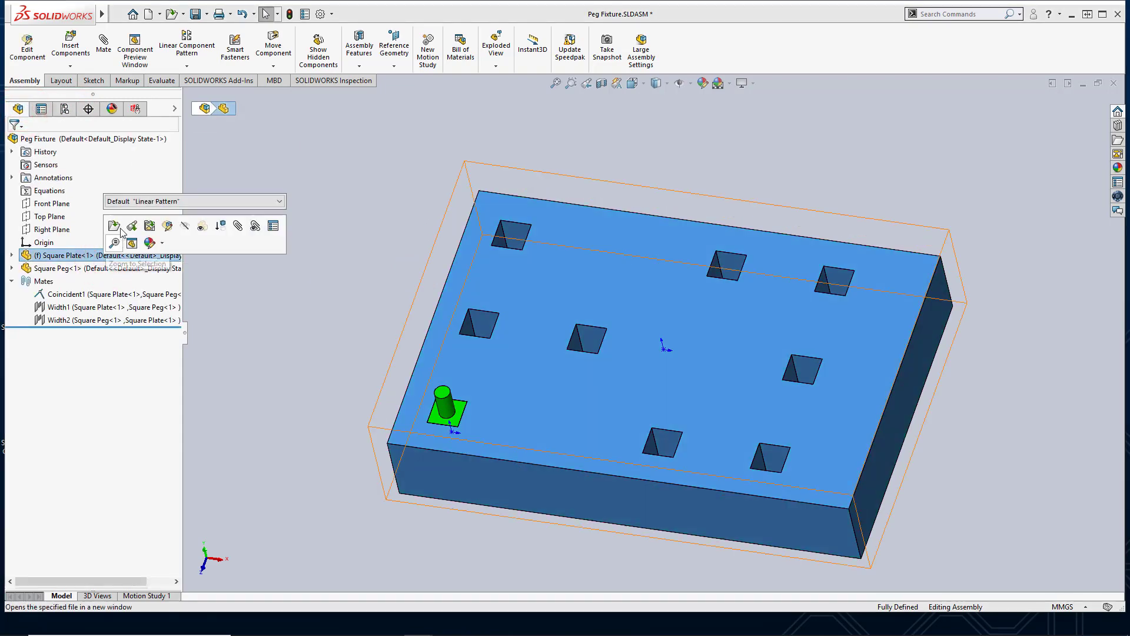
click(130, 201)
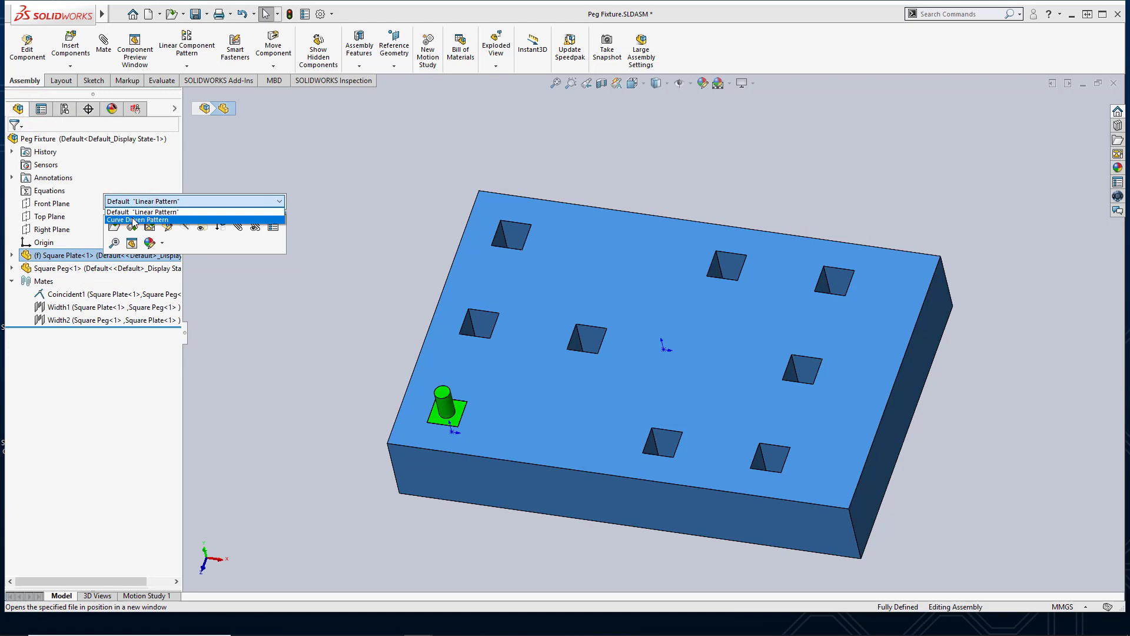
click(133, 219)
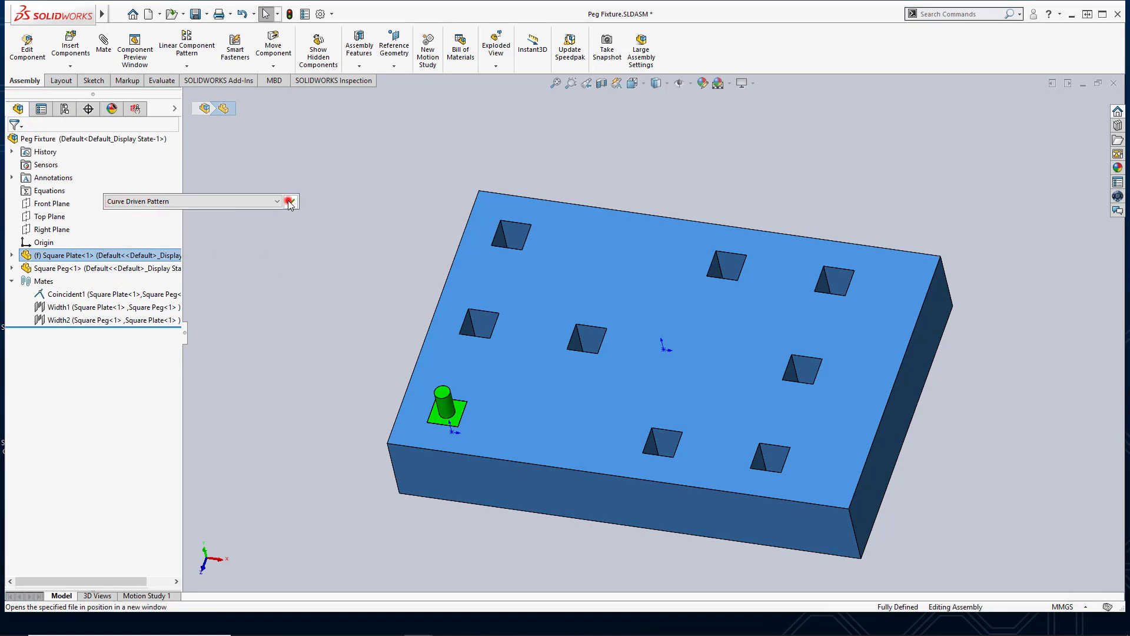
click(348, 246)
scroll(616, 334, down, 2)
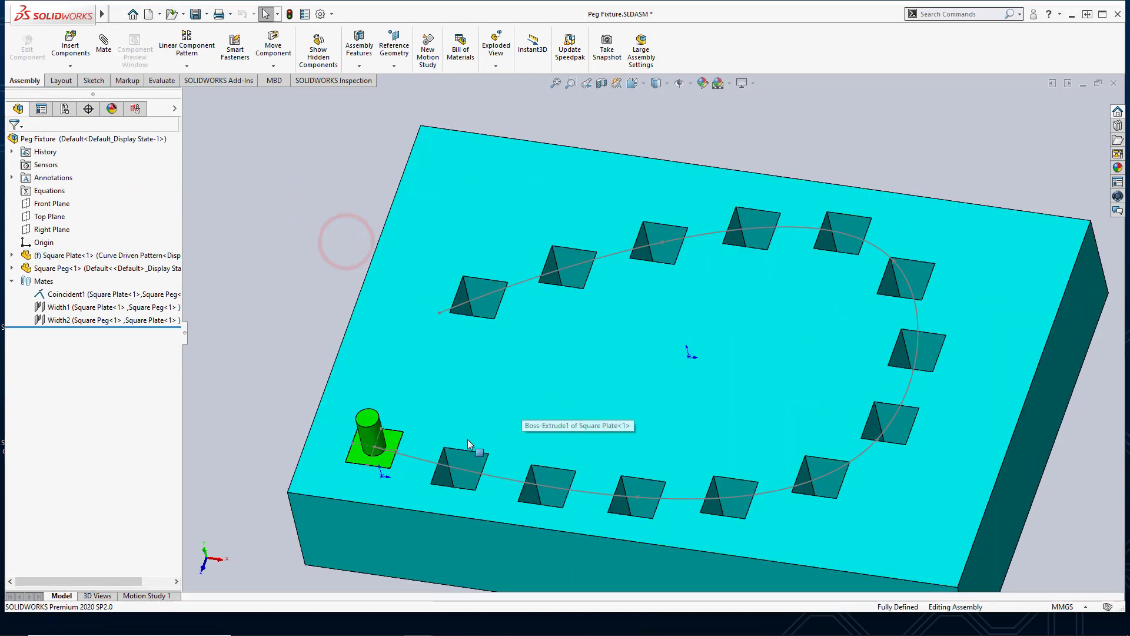
scroll(746, 312, up, 2)
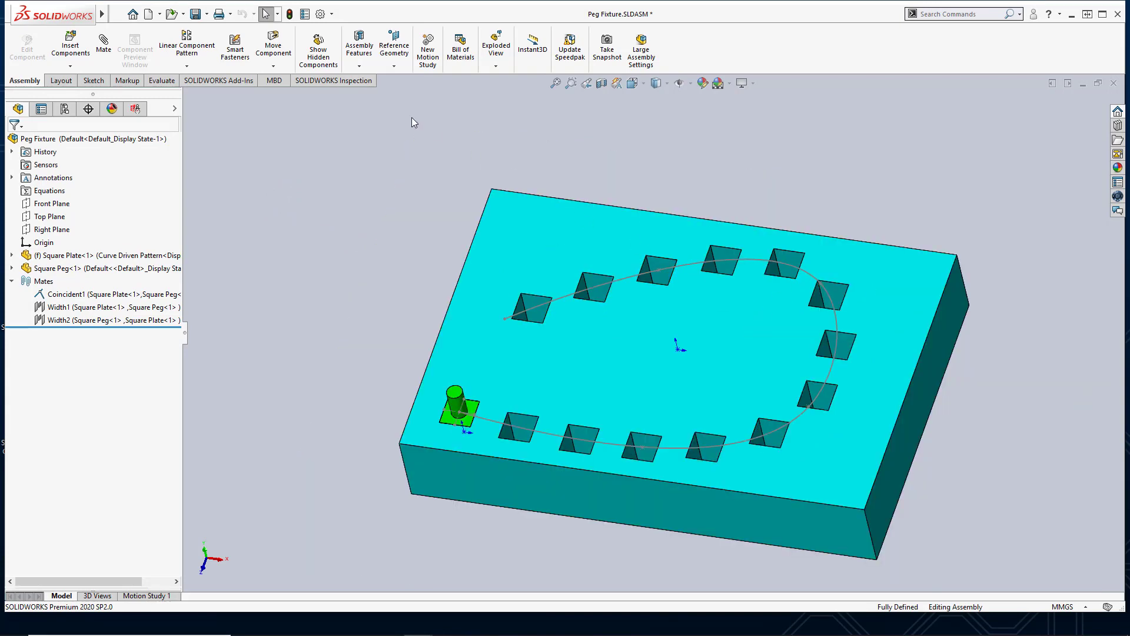
Step: Pattern Square Peg<1> with a Pattern Driven Component Pattern driven by the plate's CrvPattern1
click(186, 67)
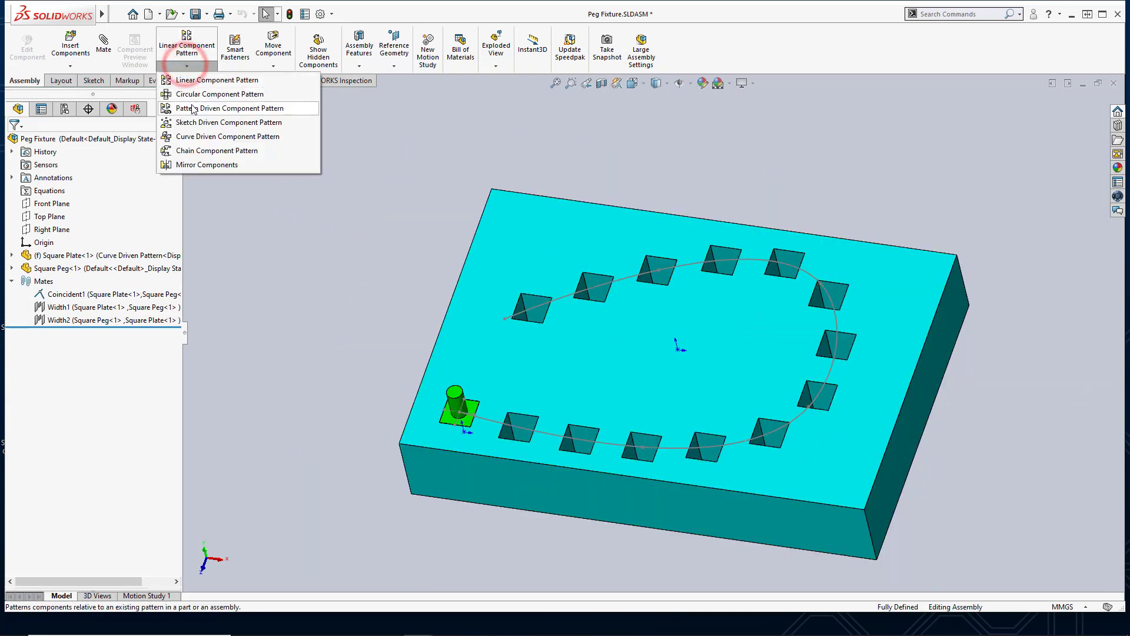
click(191, 108)
scroll(505, 423, down, 1)
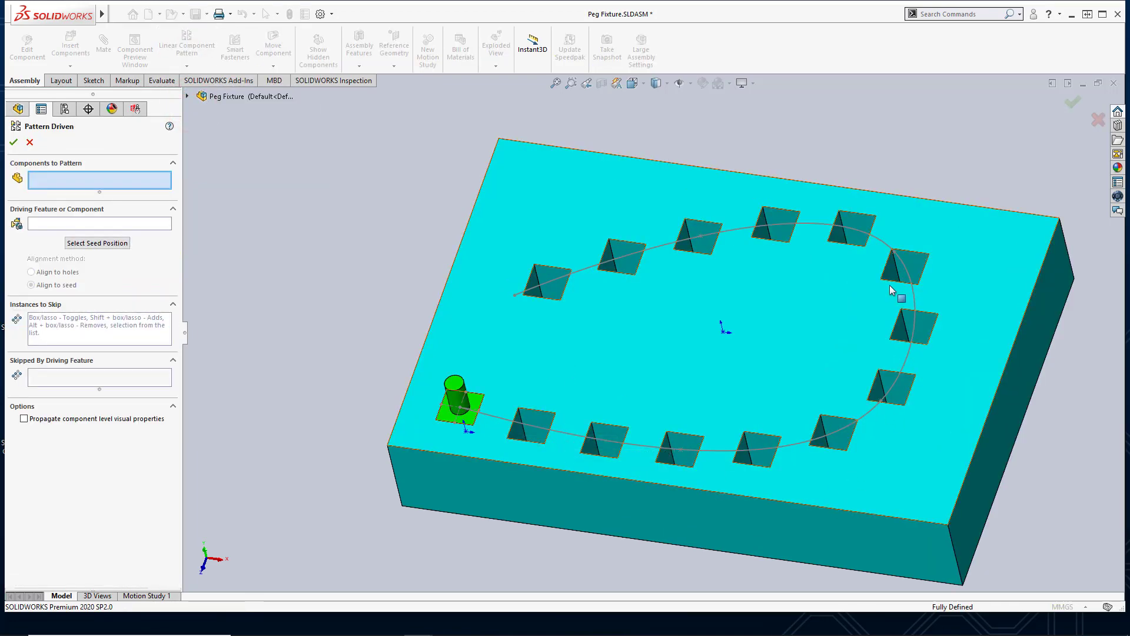
click(121, 180)
click(455, 388)
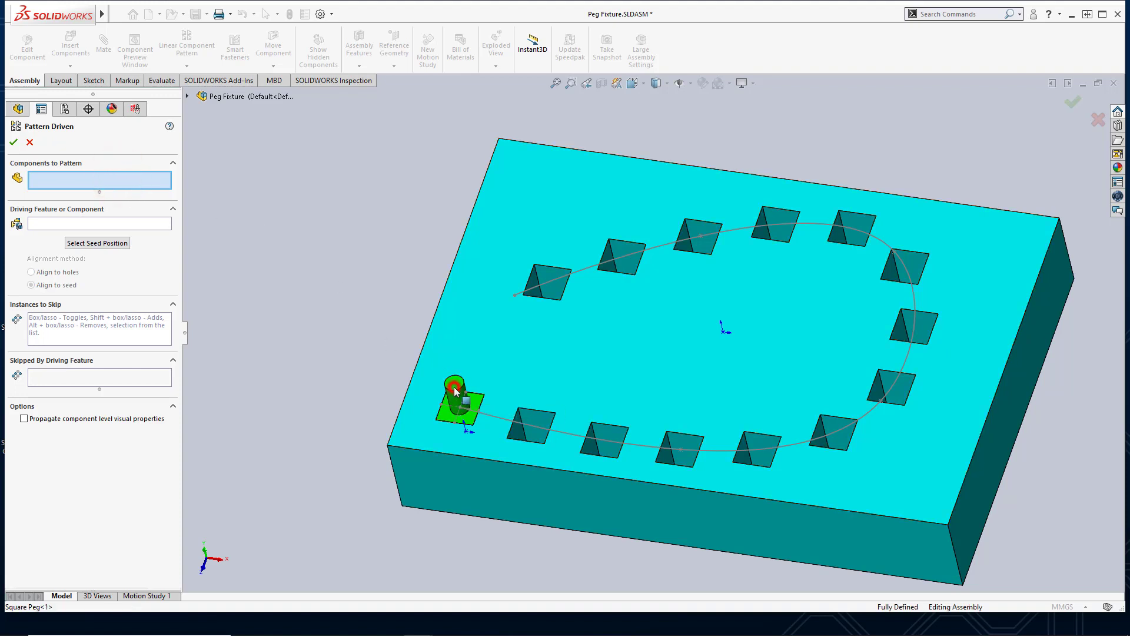
click(87, 224)
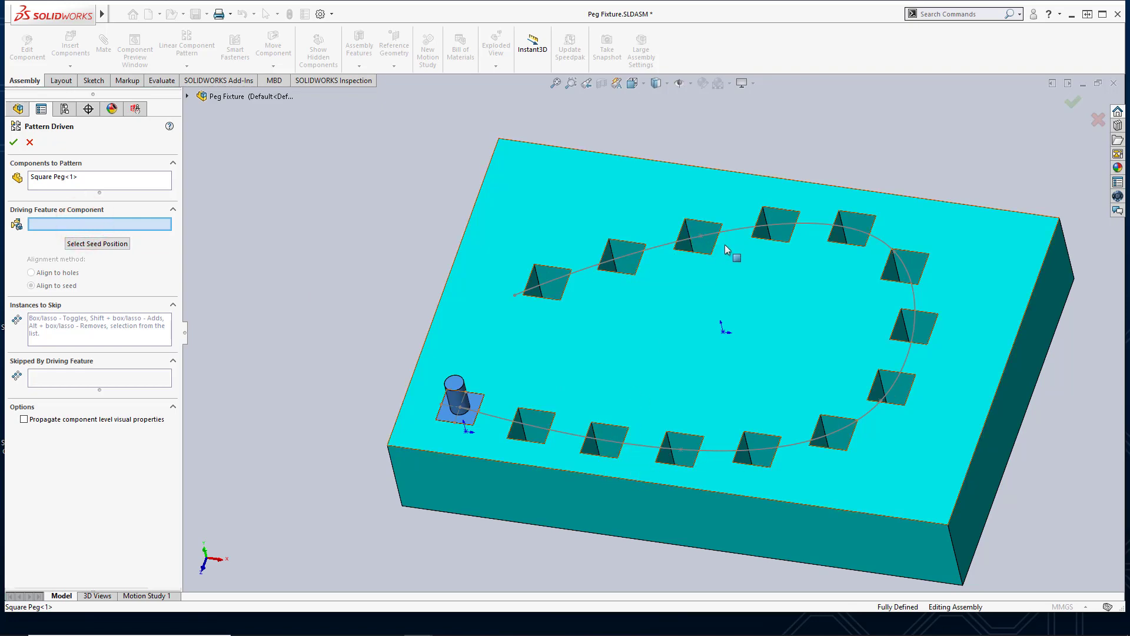
click(781, 236)
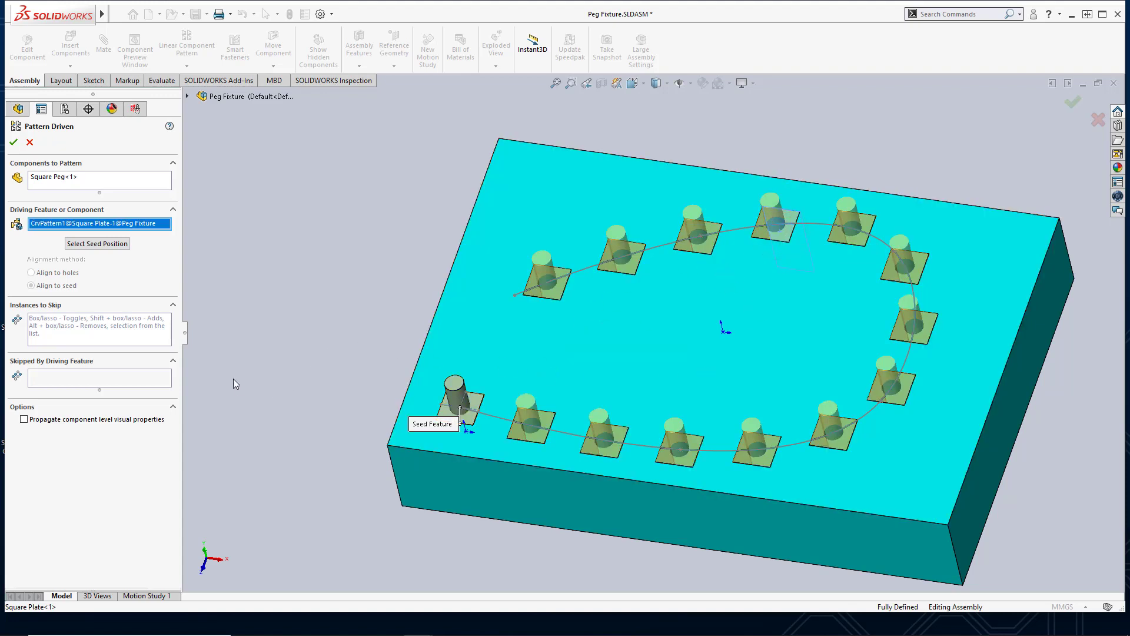
Step: Skip peg instances (3, 1), (12, 1) and (11, 1) in the curve-driven pattern
click(98, 327)
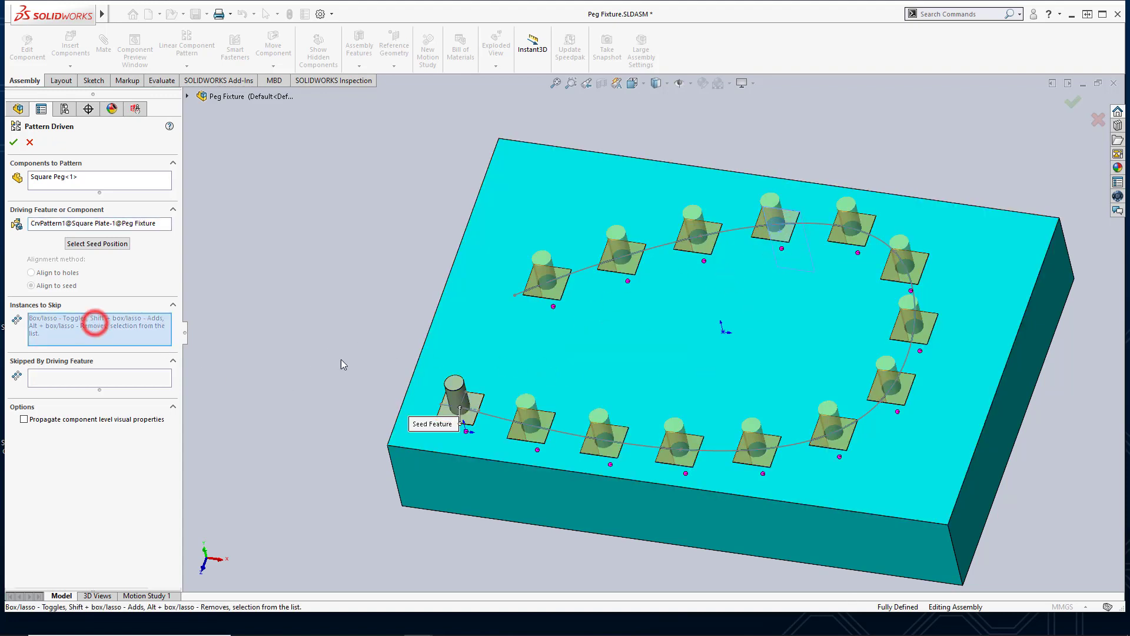
click(611, 465)
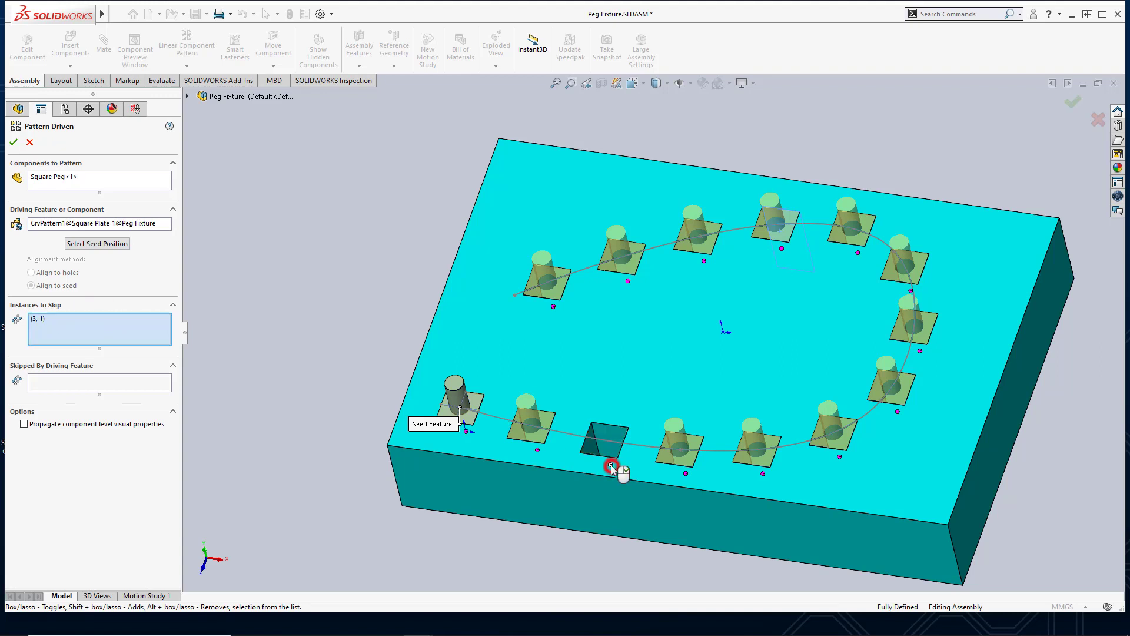
click(704, 260)
click(782, 249)
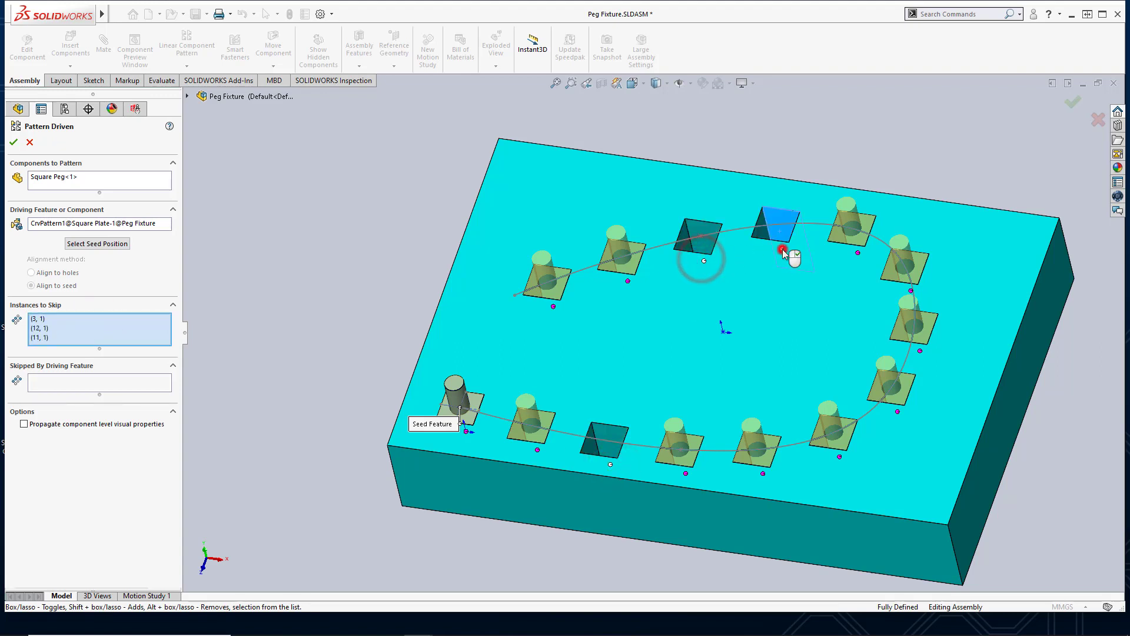
Step: Accept DerivedCrvPattern1, placing Square Pegs in the curved pockets except the three skipped ones
click(14, 143)
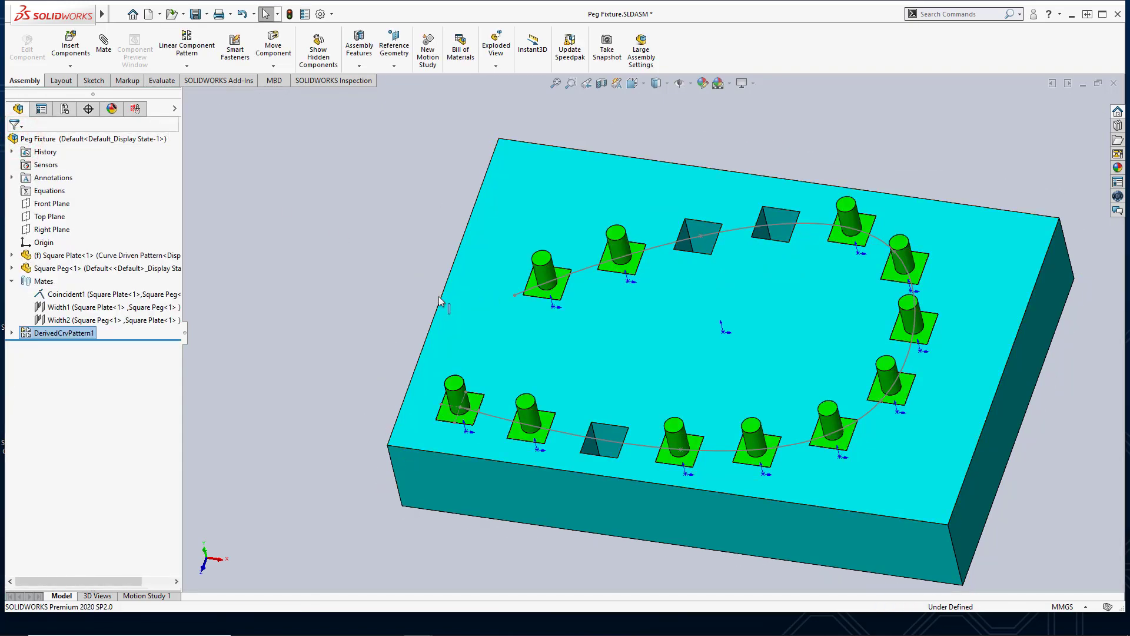